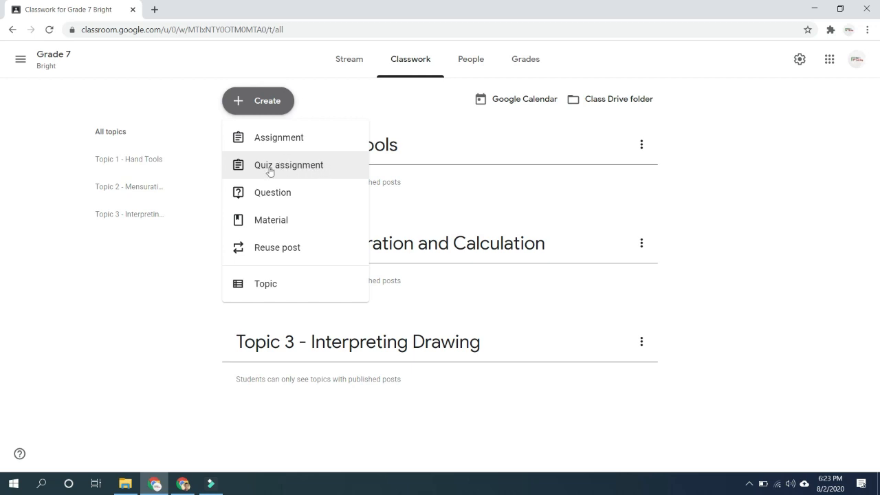
# - Create a quiz assignment titled "Task 1 - Pretest for Topic 1 - Hand Tools"
pyautogui.click(310, 166)
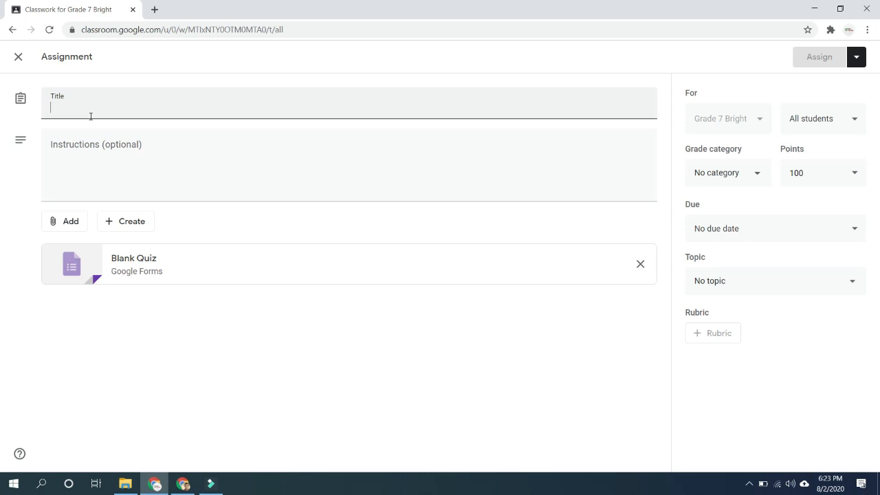
pyautogui.write('Task')
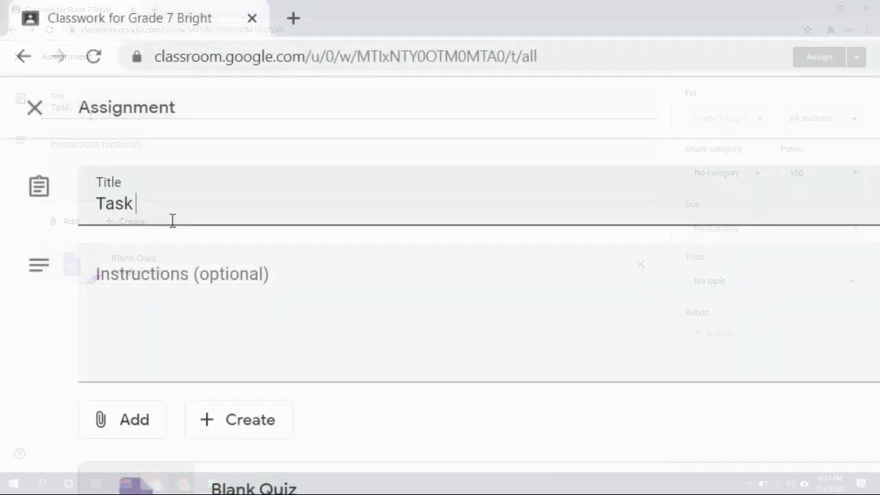
pyautogui.write(' 1 - Pr')
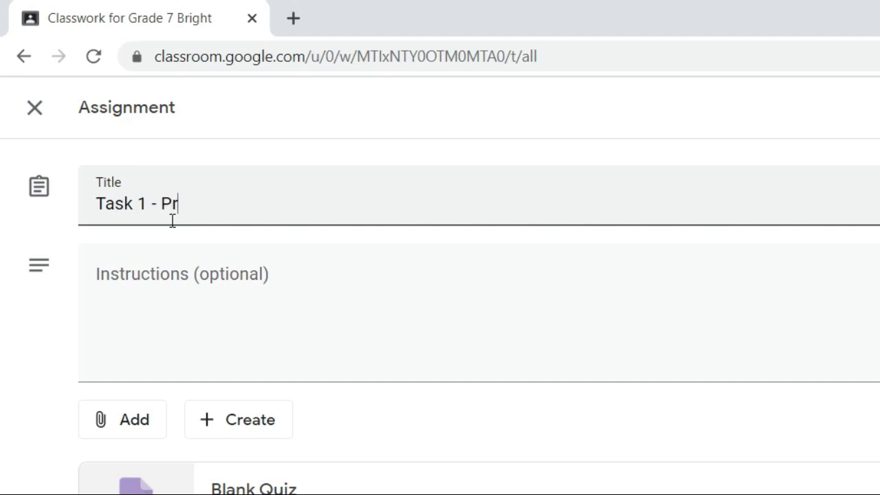
pyautogui.write('etest for T')
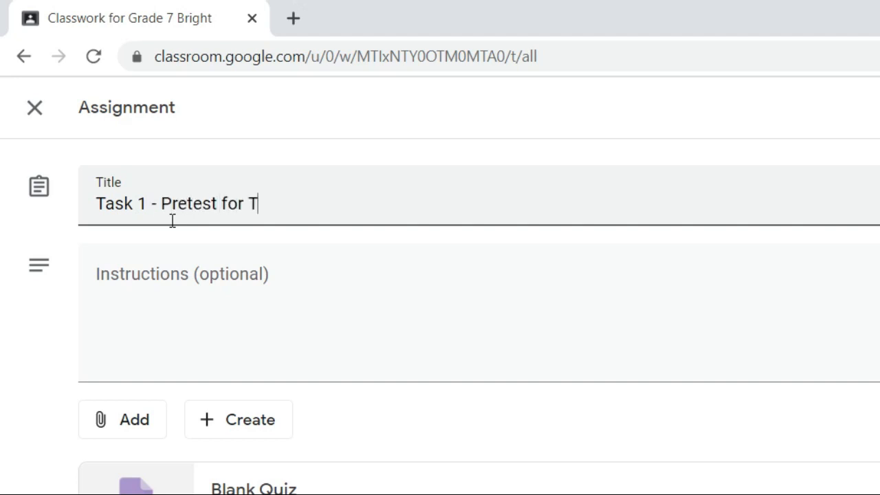
pyautogui.write('opic 1 - Hand Tools')
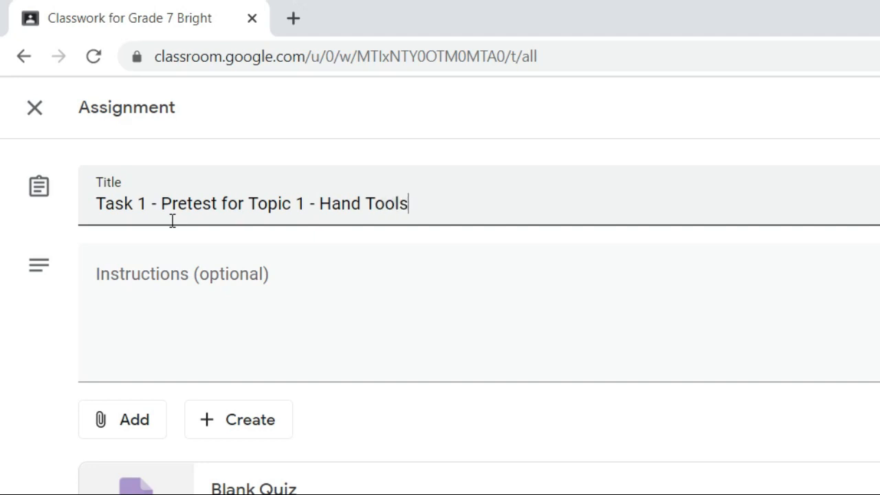
# - Enter the assignment instructions "Please answer the given pretest below."
pyautogui.click(134, 324)
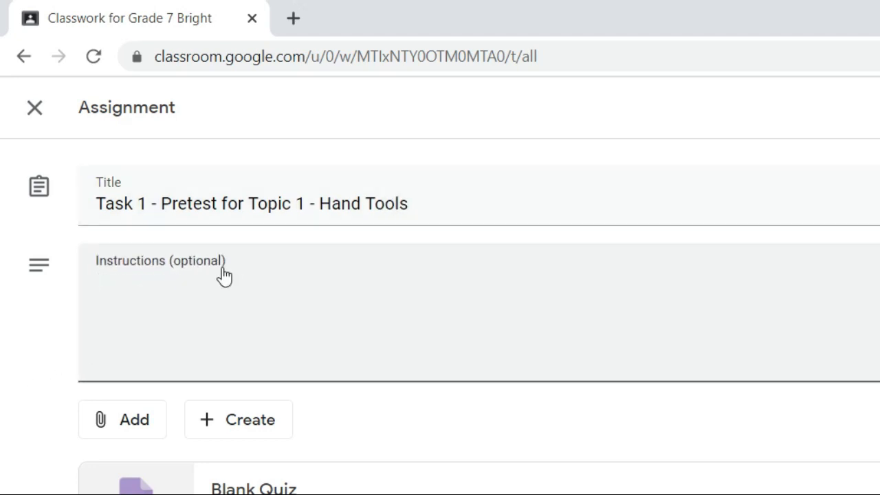
pyautogui.write('Please answeet')
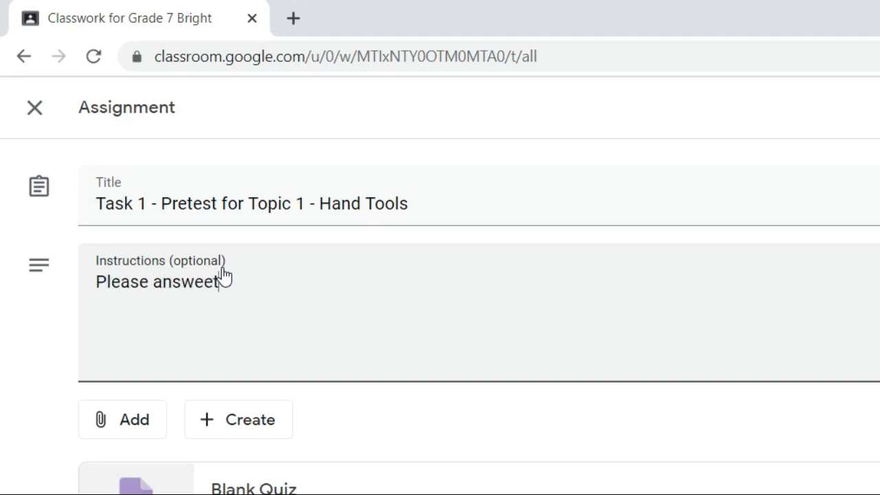
pyautogui.press('BackSpace')
pyautogui.press('BackSpace')
pyautogui.write('r the given pretest ')
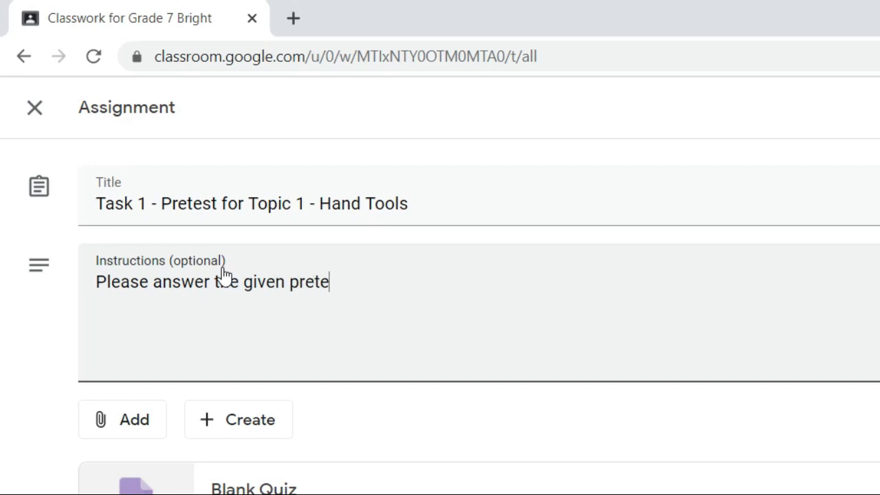
pyautogui.write('below.')
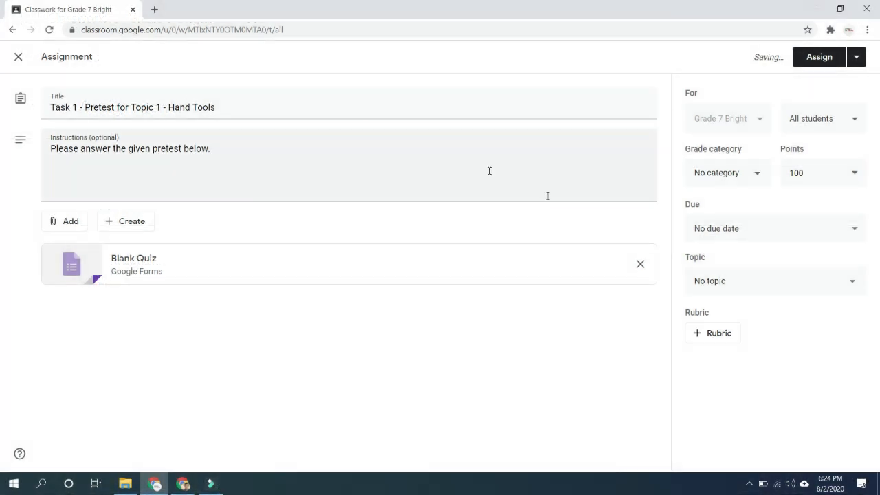
# - Set the assignment's grade category to Written and its points to 10
pyautogui.click(751, 178)
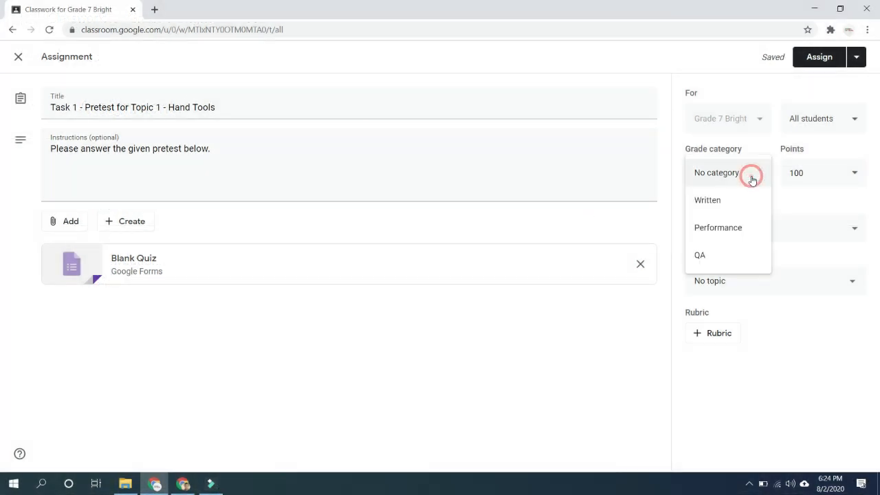
pyautogui.click(713, 205)
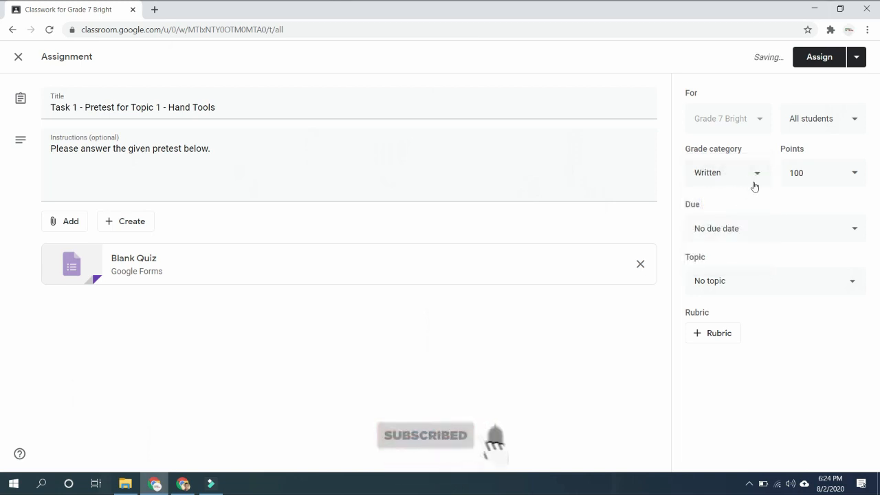
pyautogui.click(818, 172)
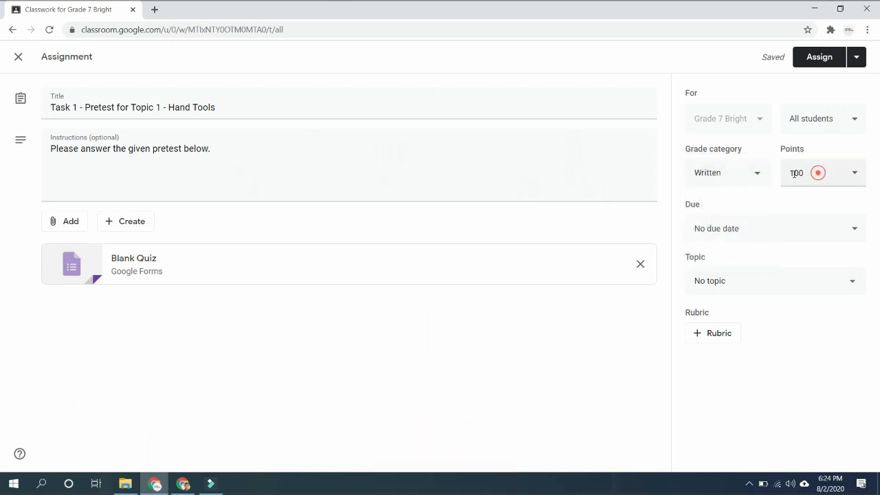
pyautogui.write('10')
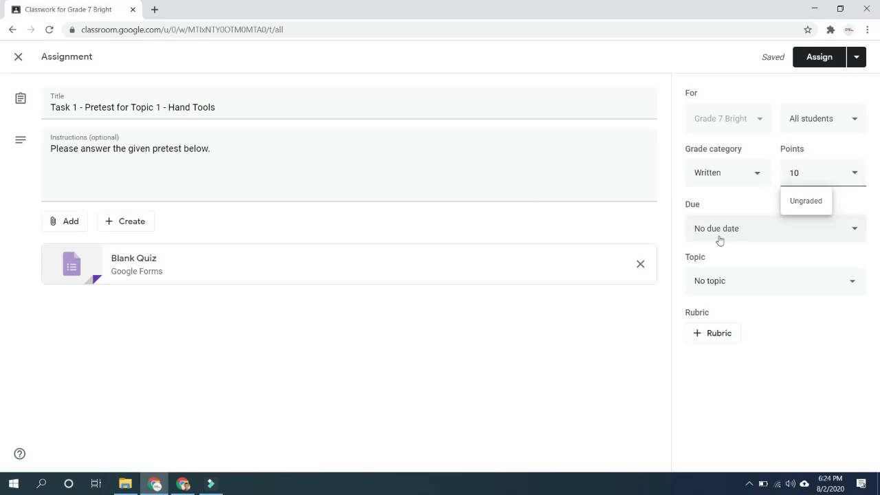
# - Try Aug 4, 2020 and Aug 3, 2020 as the assignment's due date, clearing each one again
pyautogui.click(751, 228)
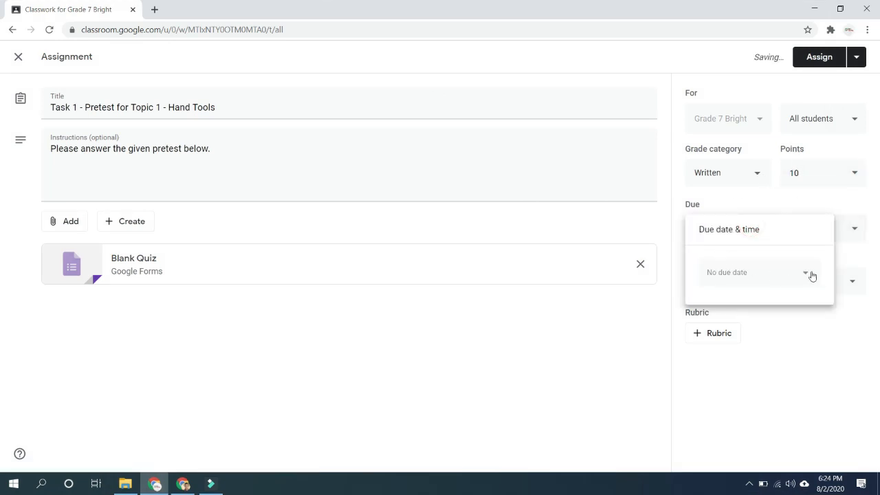
pyautogui.click(809, 273)
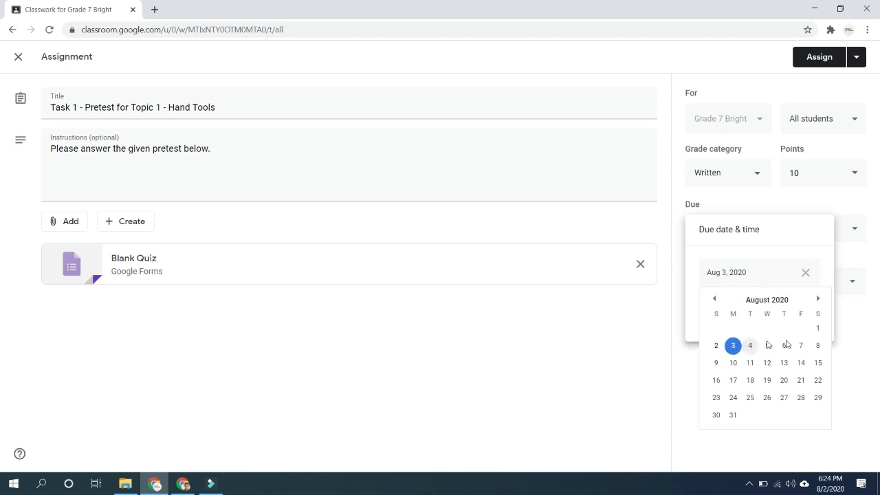
pyautogui.click(750, 345)
pyautogui.click(736, 308)
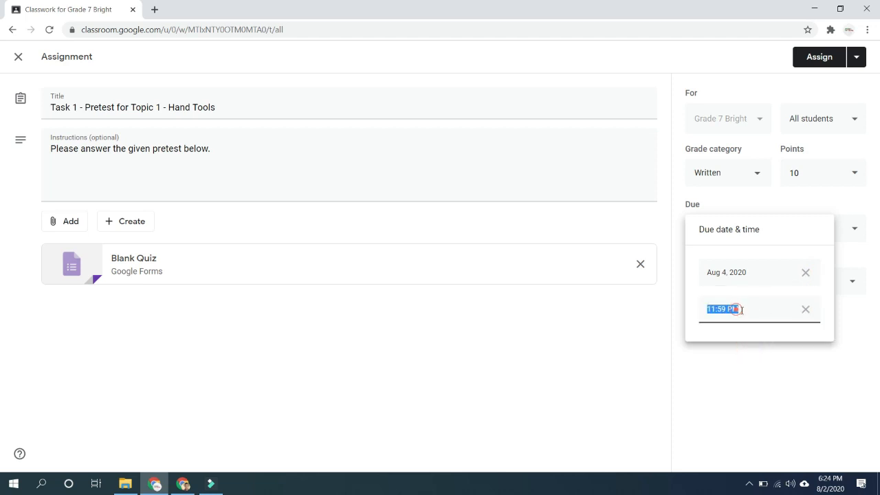
pyautogui.click(808, 273)
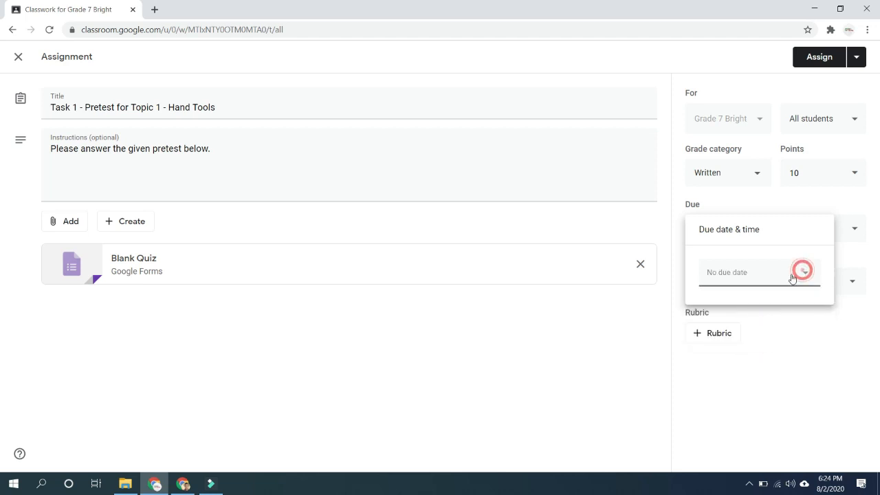
pyautogui.click(730, 276)
pyautogui.click(733, 345)
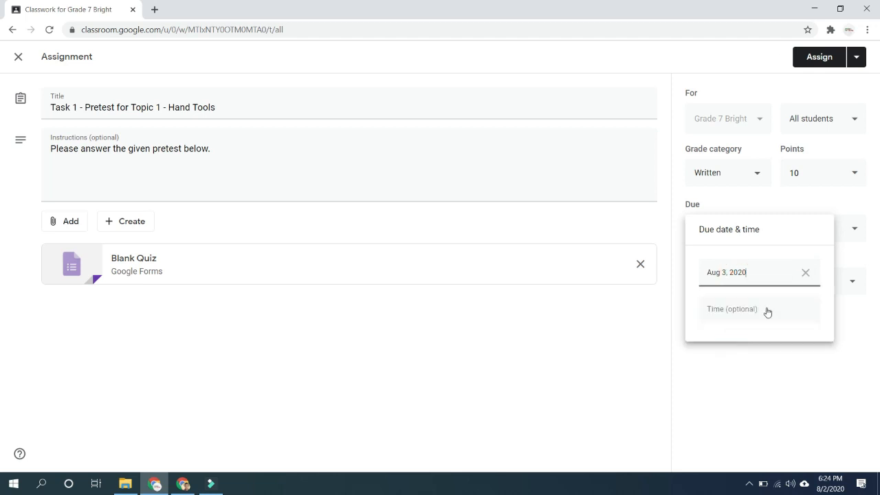
pyautogui.click(723, 309)
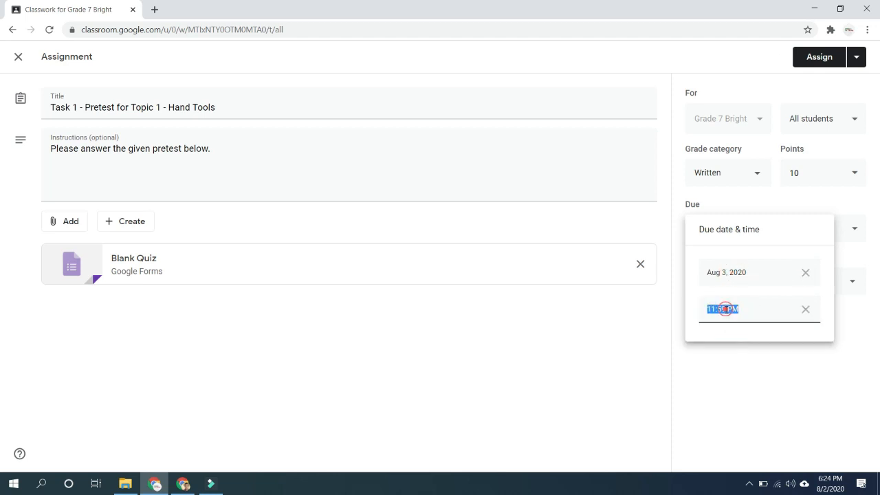
pyautogui.click(805, 309)
pyautogui.click(805, 275)
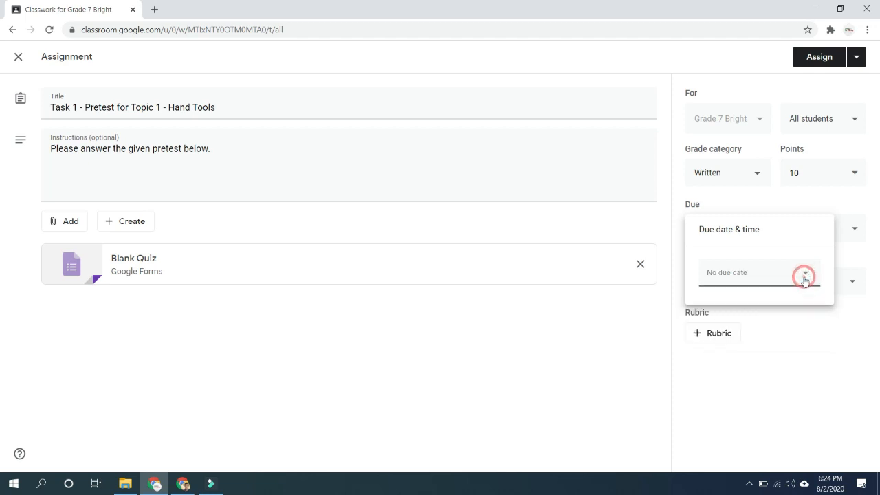
pyautogui.click(736, 206)
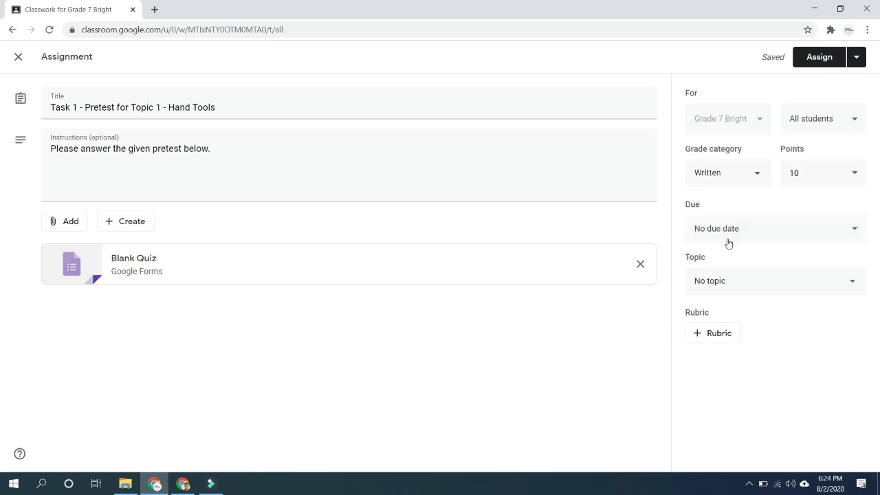
# - File the assignment under "Topic 1 - Hand Tools" and open the attached Blank Quiz form
pyautogui.click(739, 288)
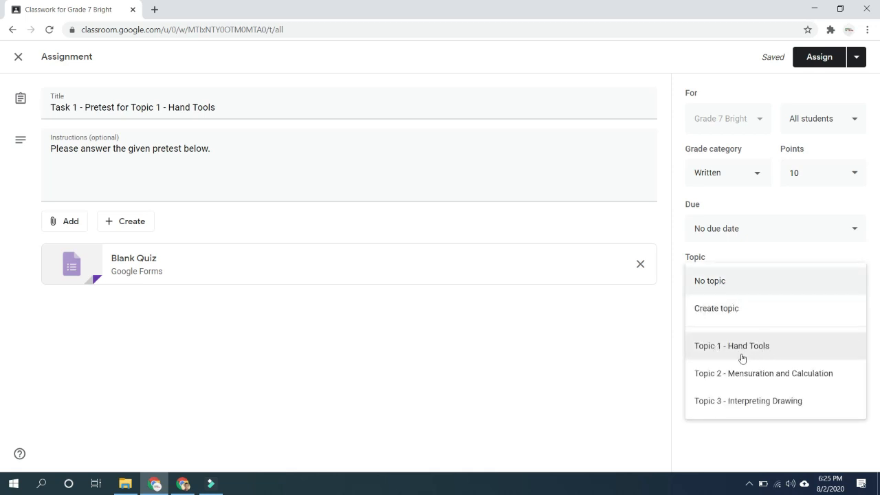
pyautogui.click(777, 352)
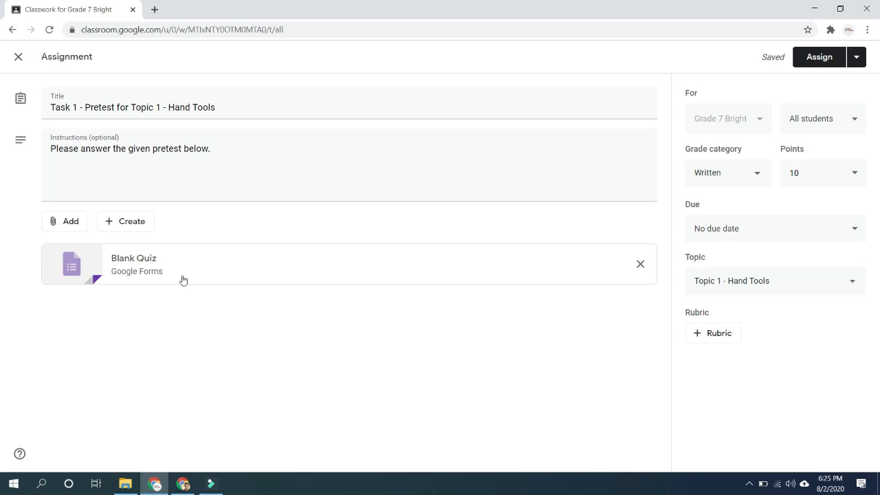
pyautogui.click(136, 261)
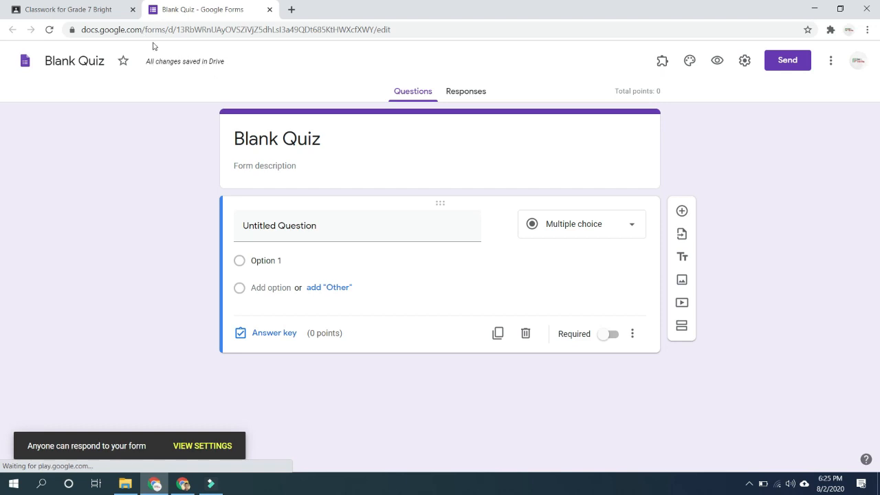
# - Return to the Classroom assignment and copy its full title
pyautogui.click(96, 61)
pyautogui.click(303, 135)
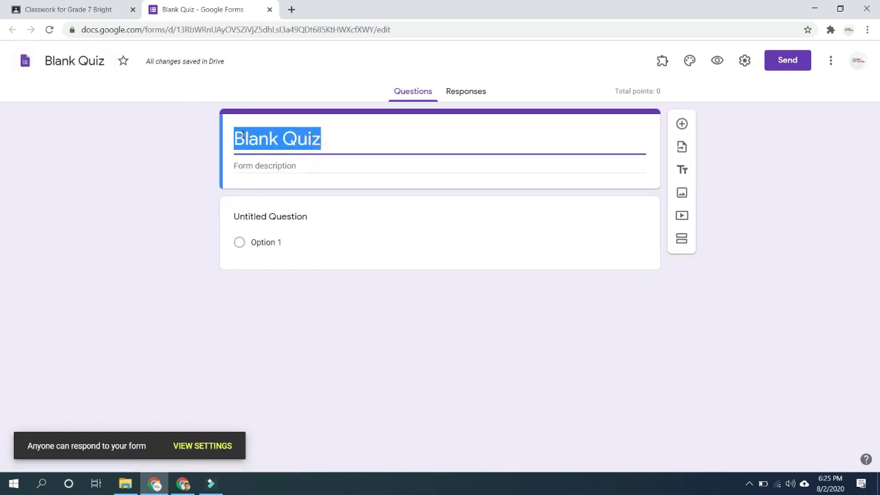
pyautogui.click(83, 10)
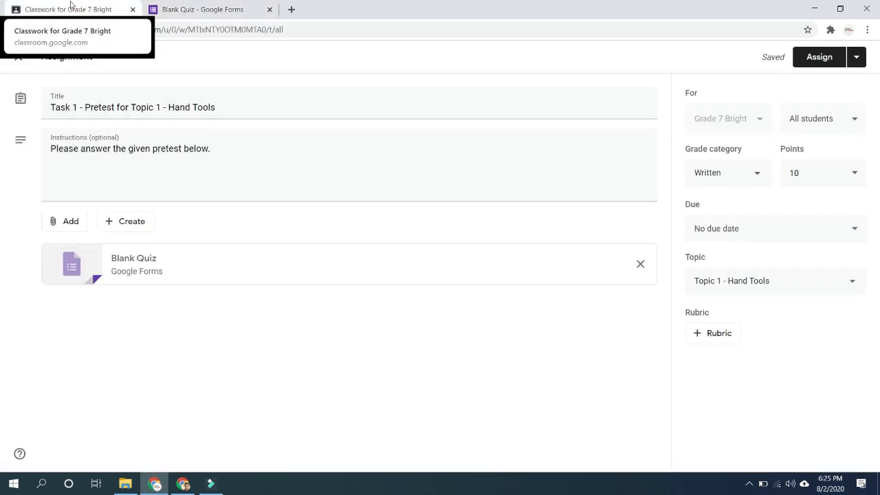
pyautogui.click(95, 107)
pyautogui.tripleClick(226, 103)
pyautogui.hotkey('ctrl', 'c')
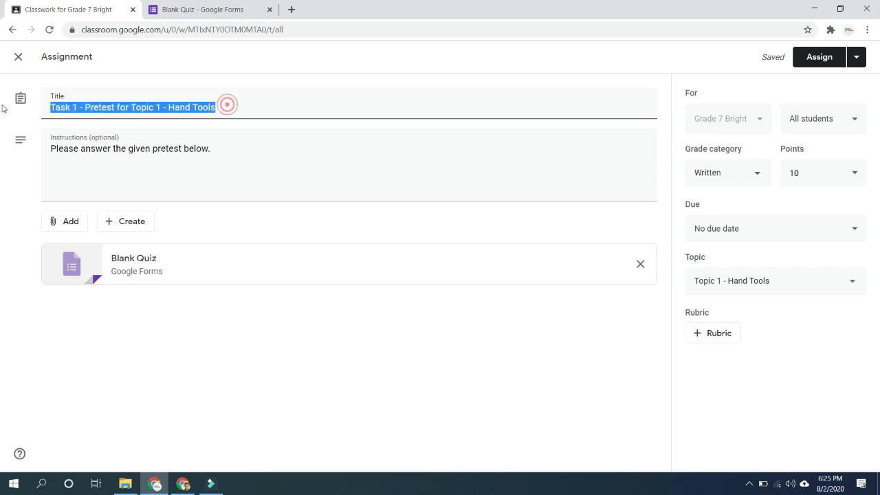
# - Paste "Task 1 - Pretest for Topic 1 - Hand Tools" over "Blank Quiz" as both the Google Forms file name and form title
pyautogui.click(195, 9)
pyautogui.click(81, 62)
pyautogui.tripleClick(101, 60)
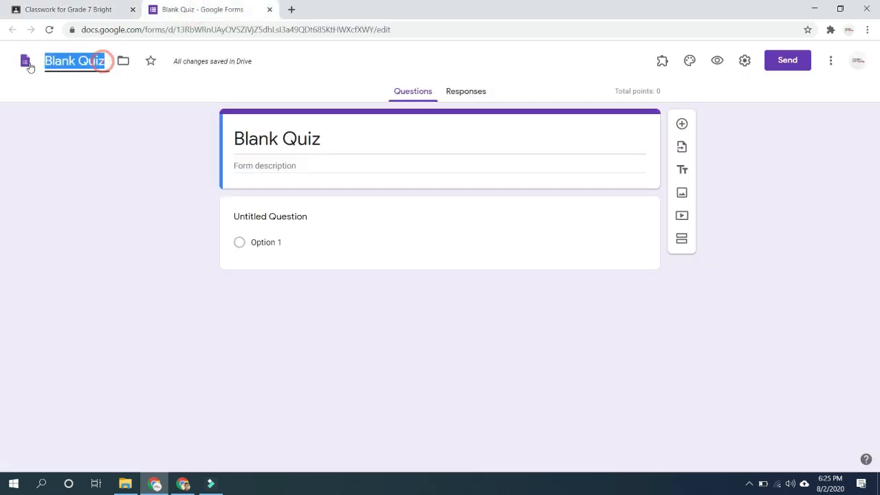
pyautogui.hotkey('ctrl', 'v')
pyautogui.tripleClick(328, 143)
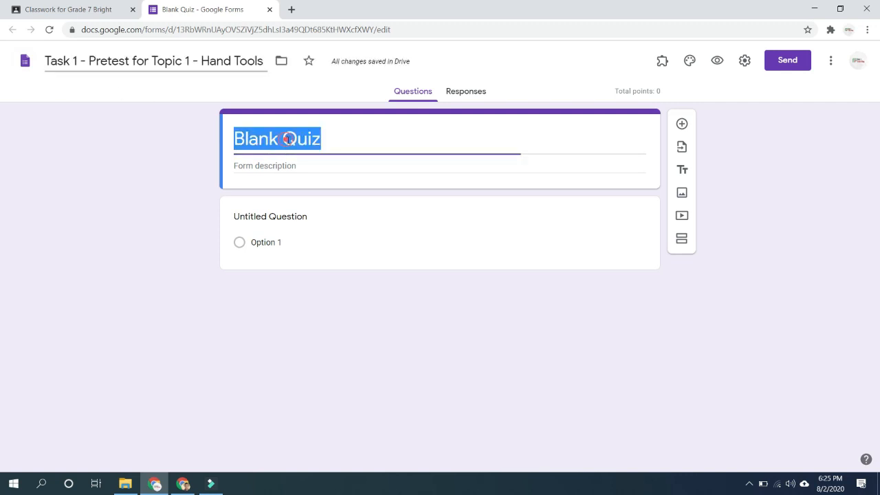
pyautogui.hotkey('ctrl', 'v')
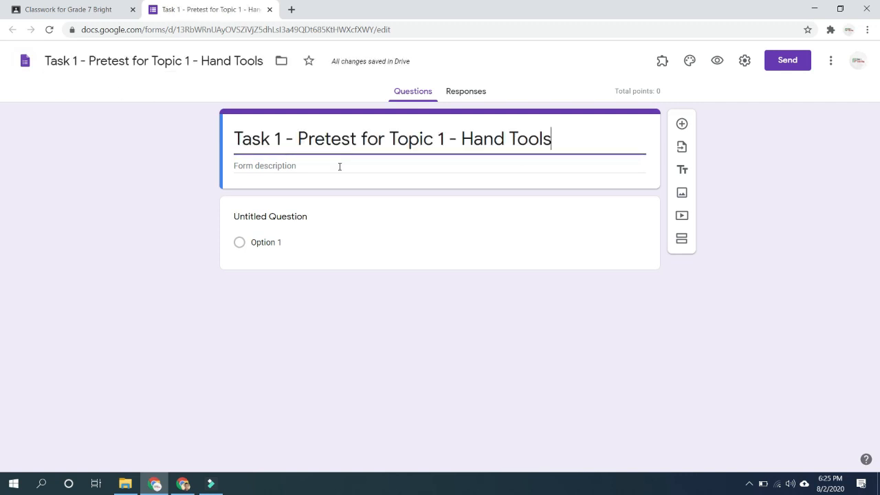
pyautogui.click(207, 62)
pyautogui.tripleClick(286, 139)
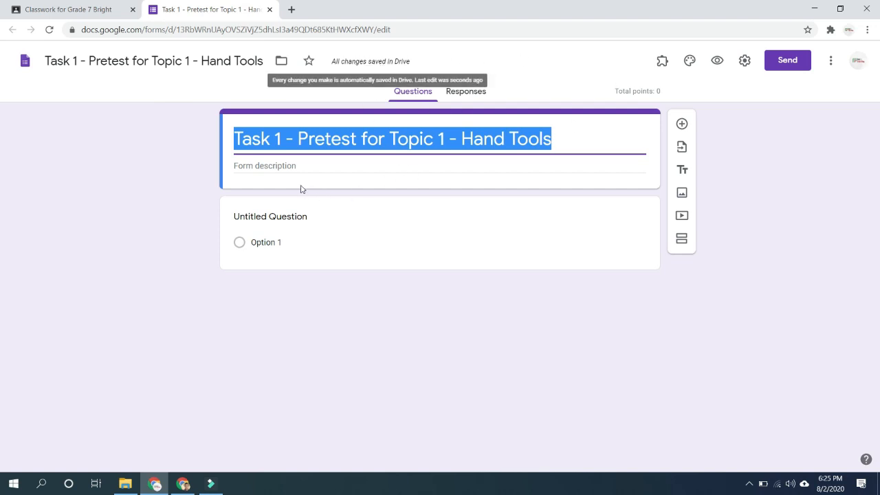
# - Enter "Instructions: Please read the questions carefully and choose the correct answer from the given options." as the form description
pyautogui.click(269, 167)
pyautogui.write('I')
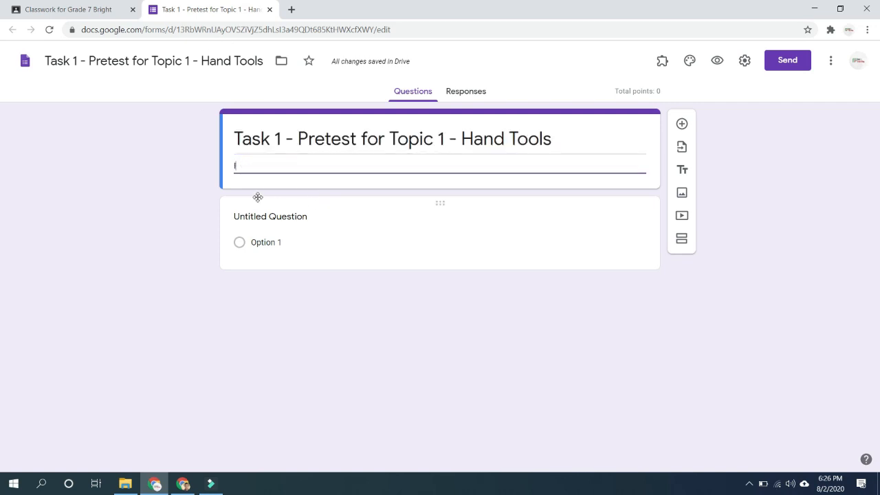
pyautogui.write('Nstructions')
pyautogui.hotkey('ctrl', 'a')
pyautogui.write('Instructions: PLease read t')
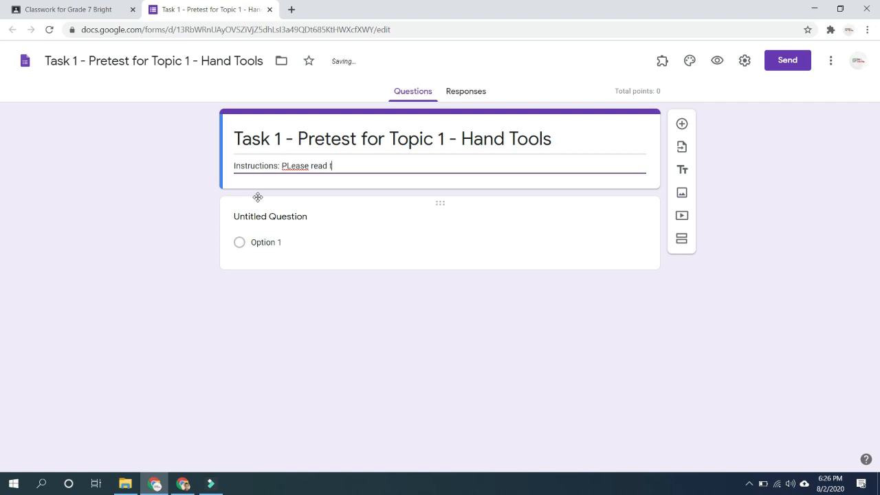
pyautogui.write('he questions carefully an')
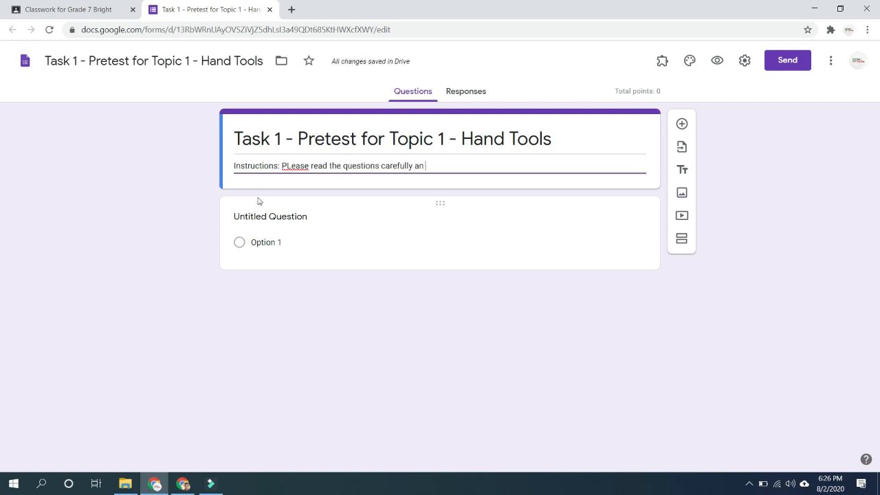
pyautogui.write('d choo')
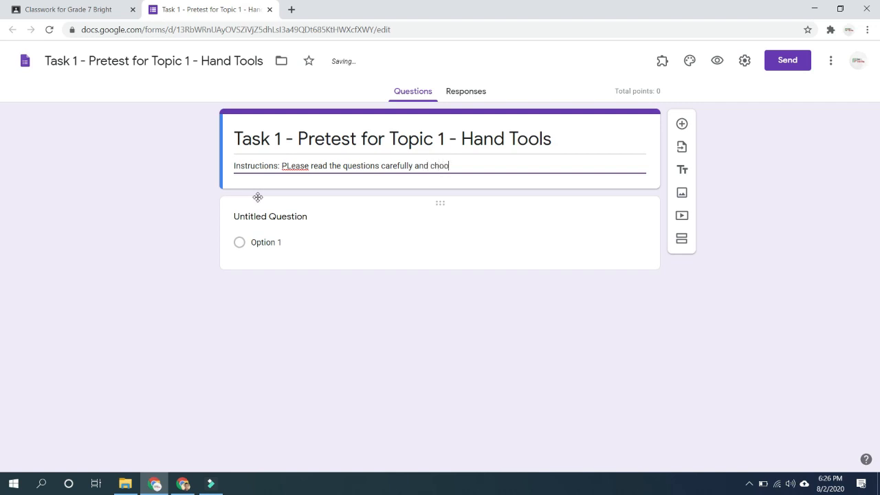
pyautogui.write('se the correct answer from the')
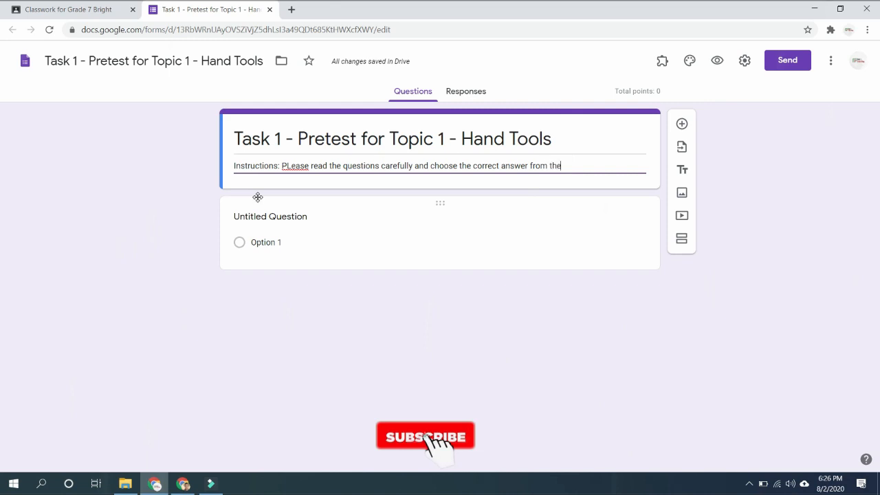
pyautogui.write(' given option')
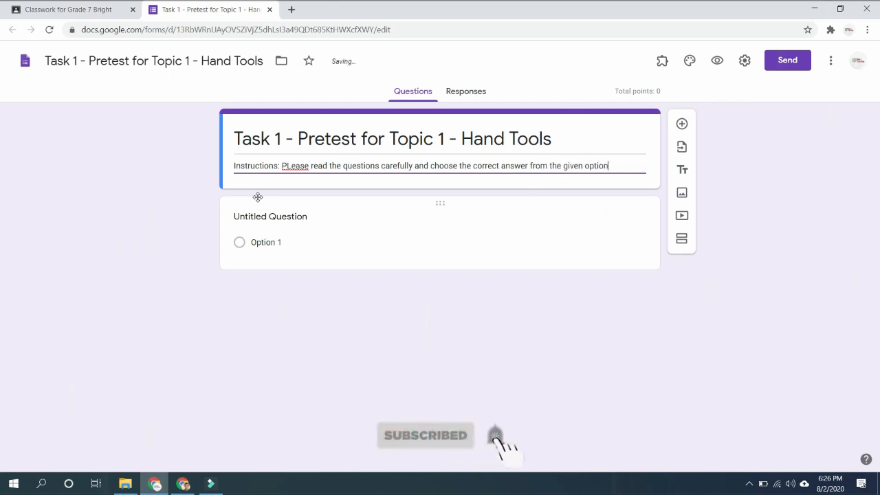
pyautogui.write('s.')
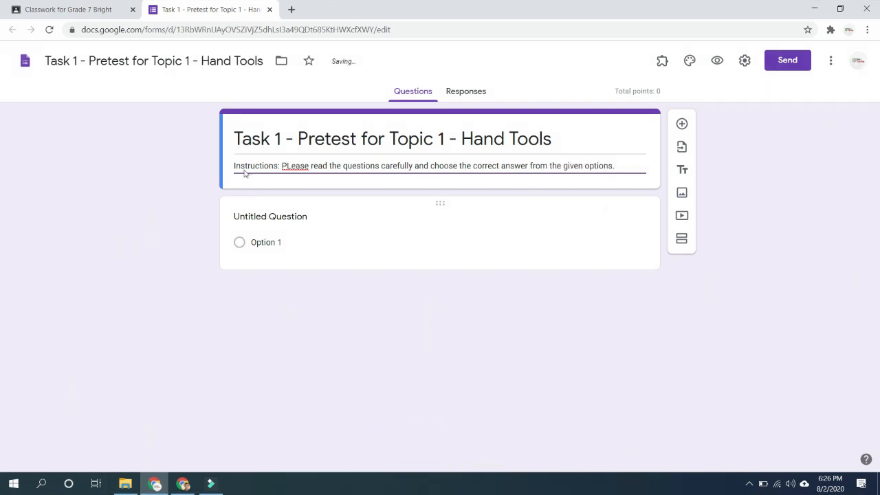
pyautogui.rightClick(290, 167)
pyautogui.click(312, 174)
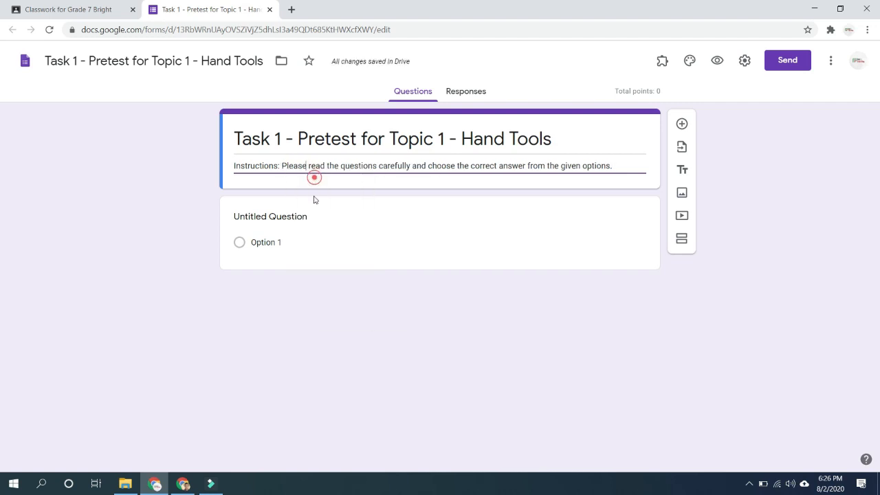
# - Turn the untitled question into a required short-answer question titled "Your name"
pyautogui.click(282, 220)
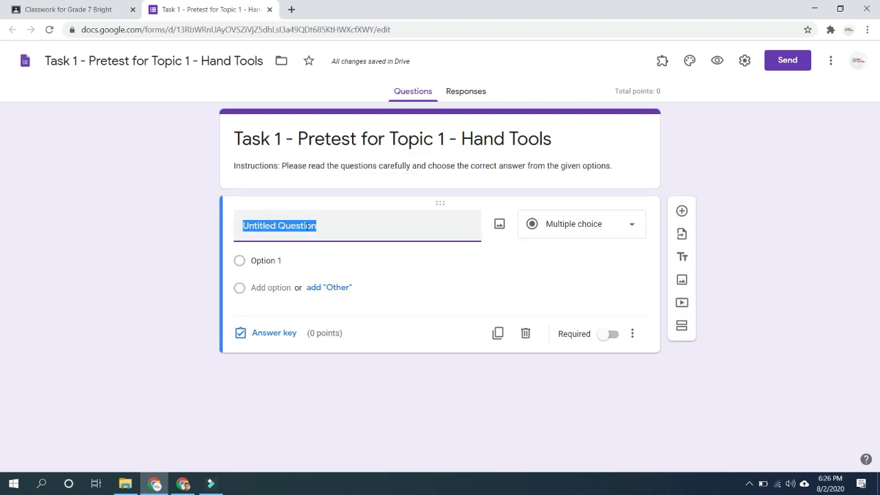
pyautogui.click(584, 230)
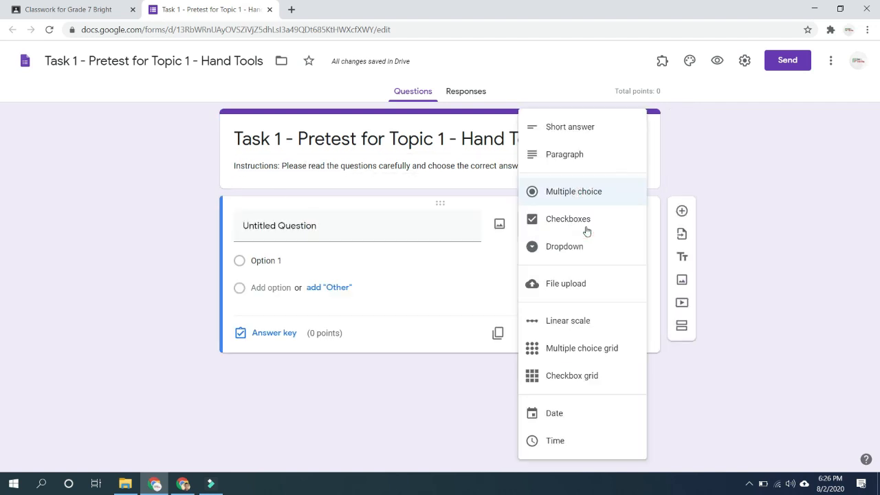
pyautogui.click(581, 127)
pyautogui.click(310, 226)
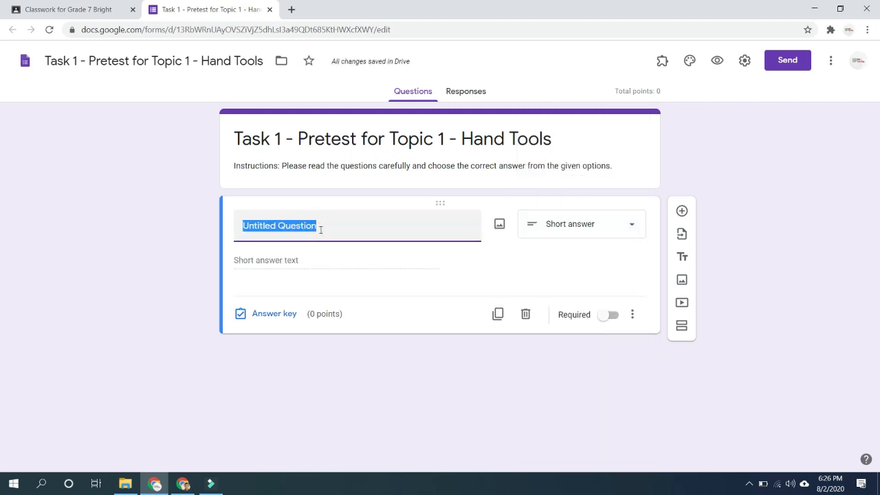
pyautogui.write('Your name')
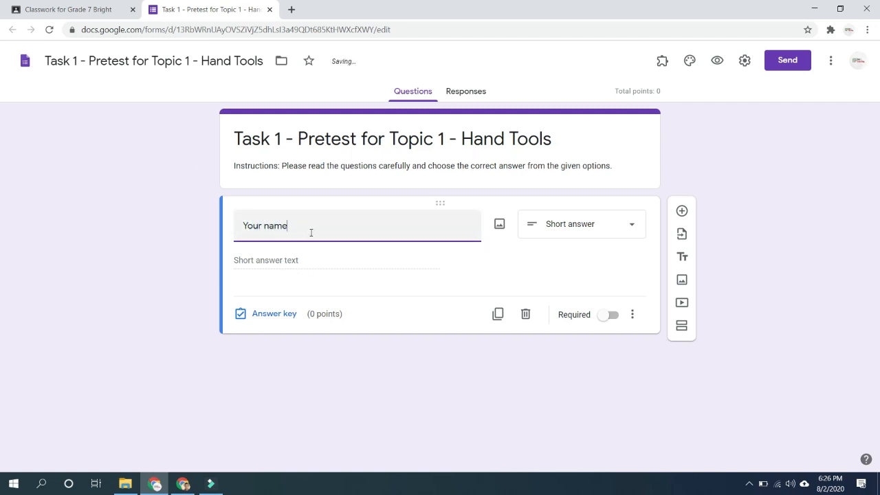
pyautogui.click(587, 372)
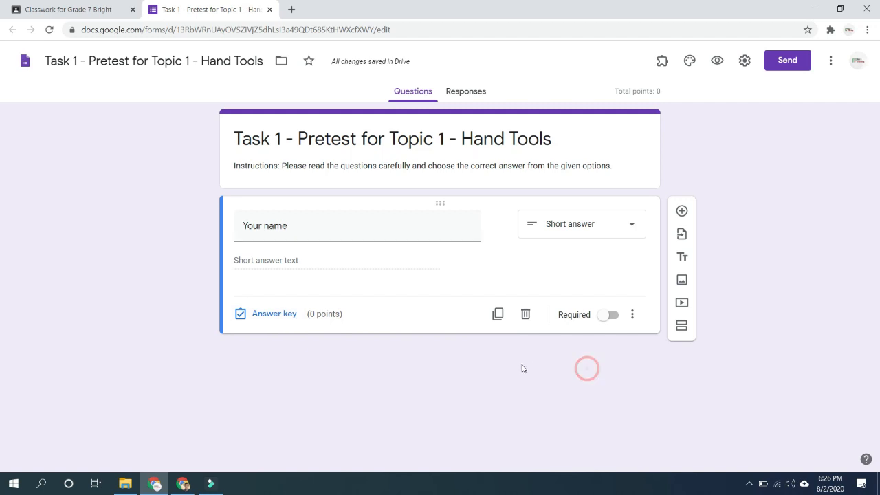
pyautogui.click(608, 314)
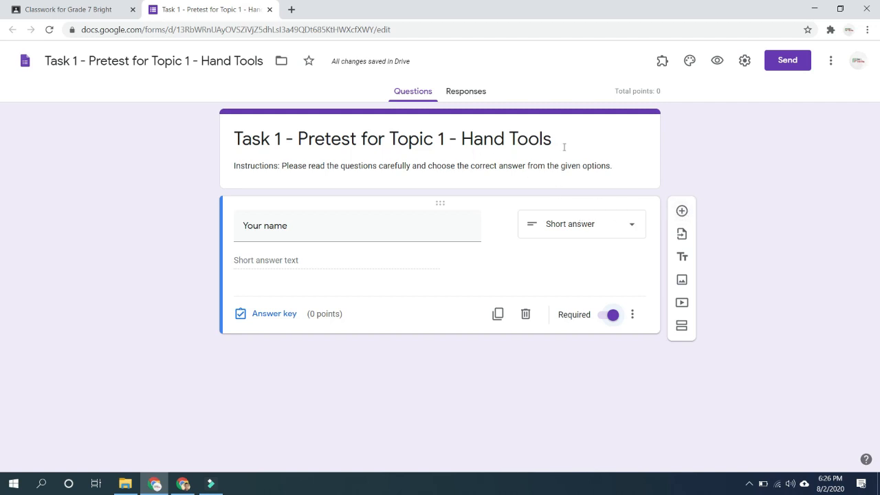
# - Add a multiple-choice question reading "What tool is used to grip and hold wires?" below the name question
pyautogui.click(681, 211)
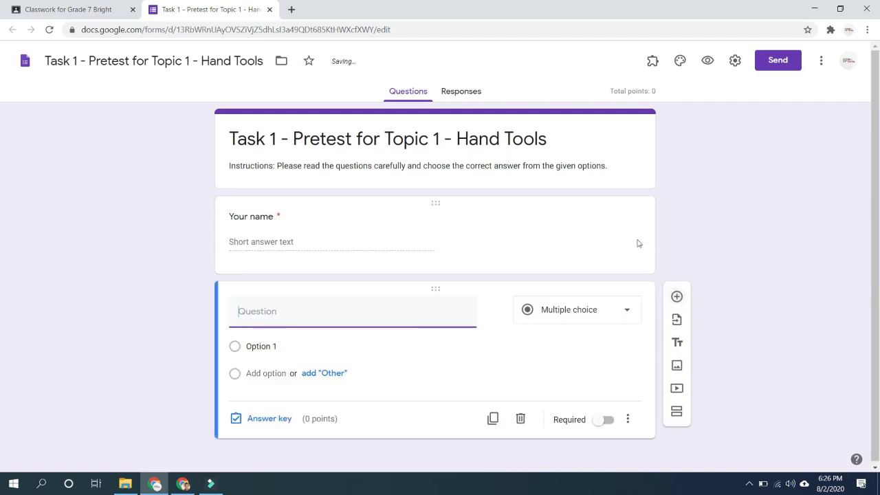
pyautogui.click(290, 311)
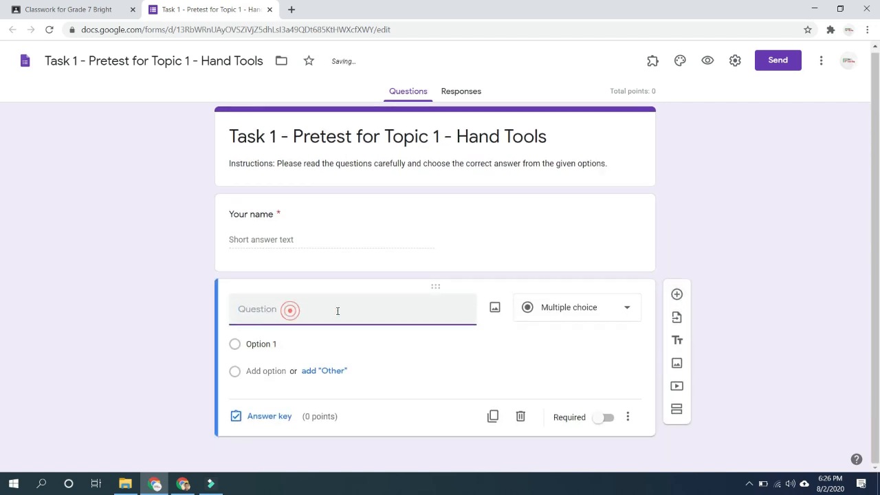
pyautogui.click(570, 308)
pyautogui.click(554, 191)
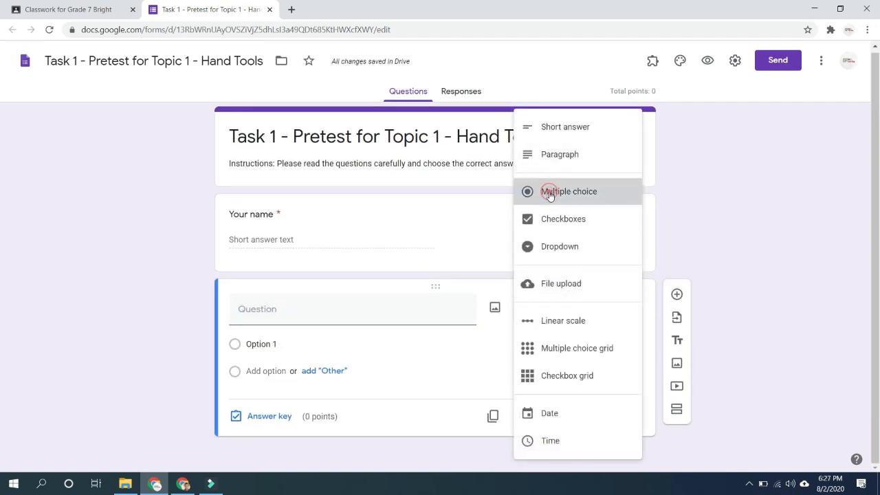
pyautogui.click(275, 311)
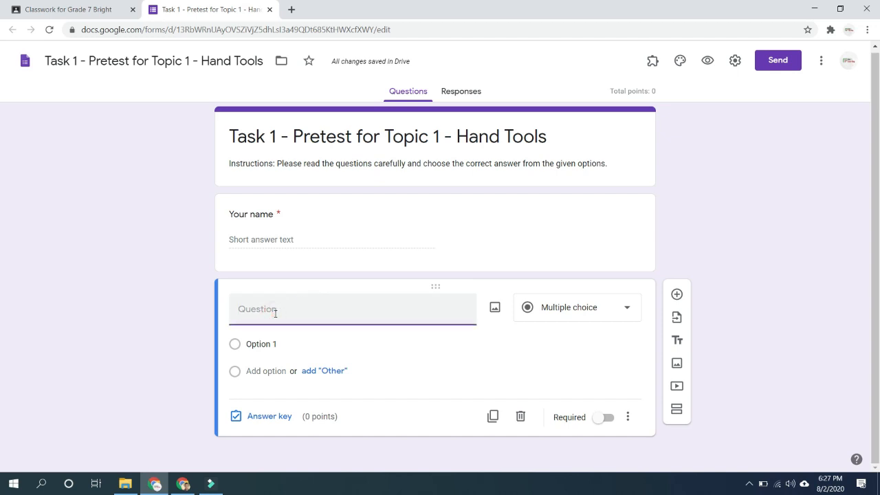
pyautogui.write('What tool is used to grip and hold')
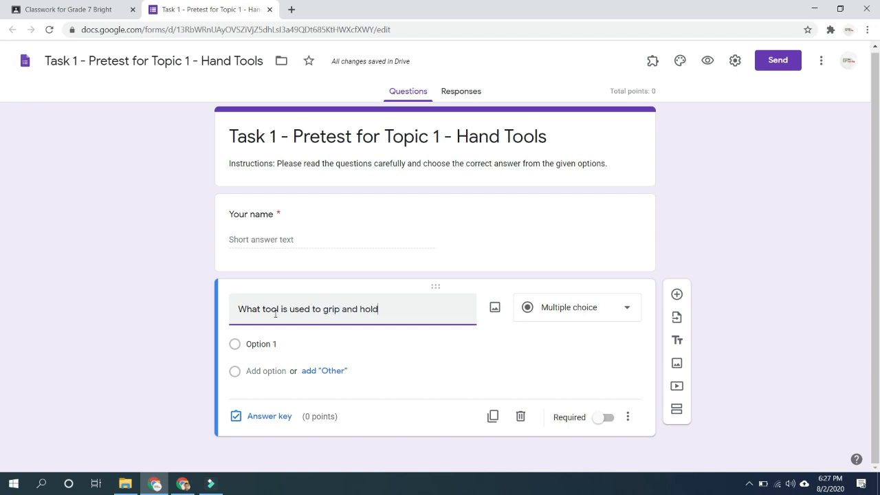
pyautogui.write('?')
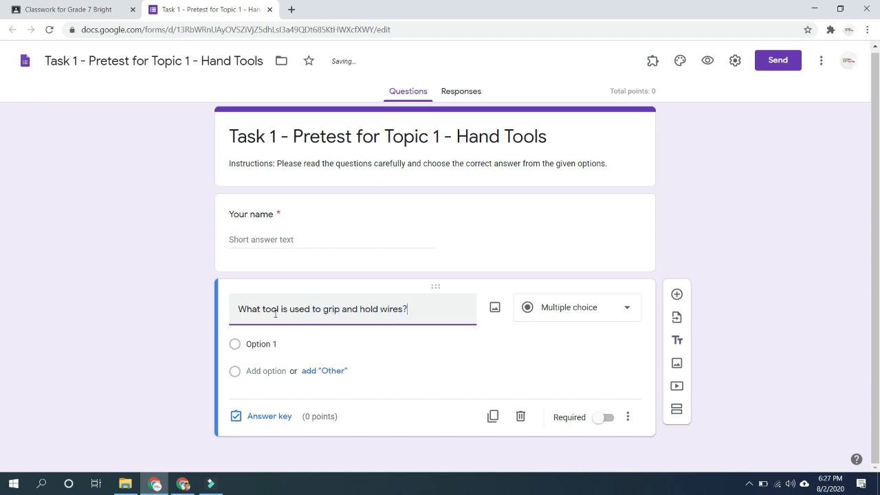
# - Give the wire-gripping question the four answer options "pliers", "screwdriver", "multi tester" and "tweezers"
pyautogui.click(265, 367)
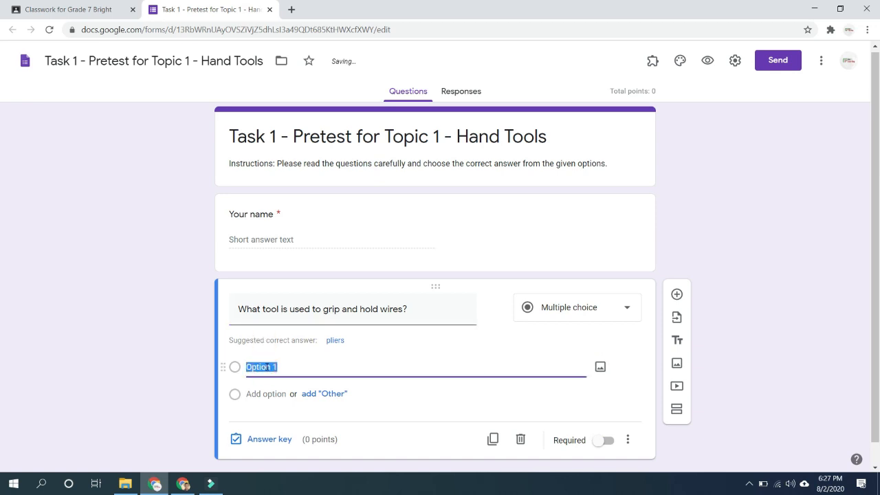
pyautogui.write('pliers')
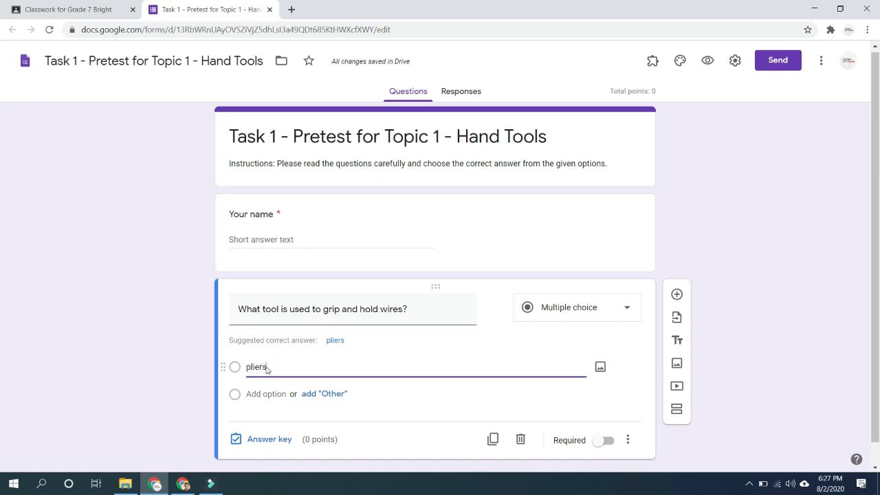
pyautogui.click(267, 372)
pyautogui.write('s')
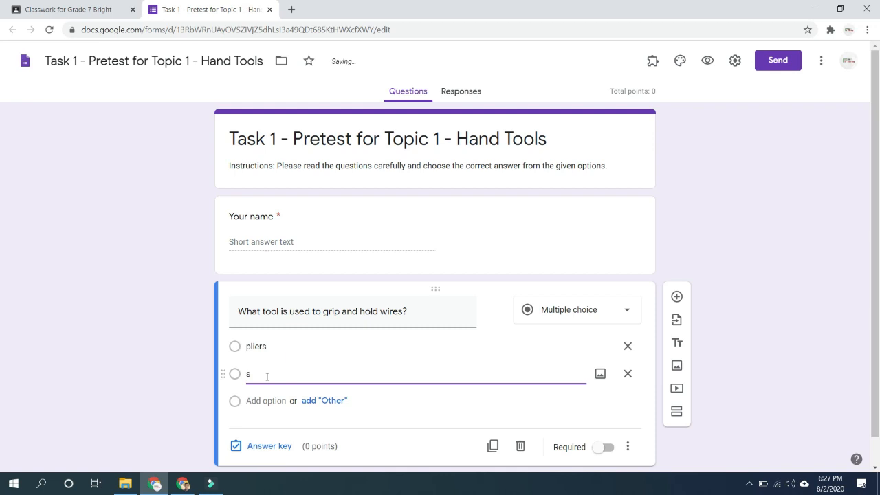
pyautogui.write('crewdriver')
pyautogui.click(269, 400)
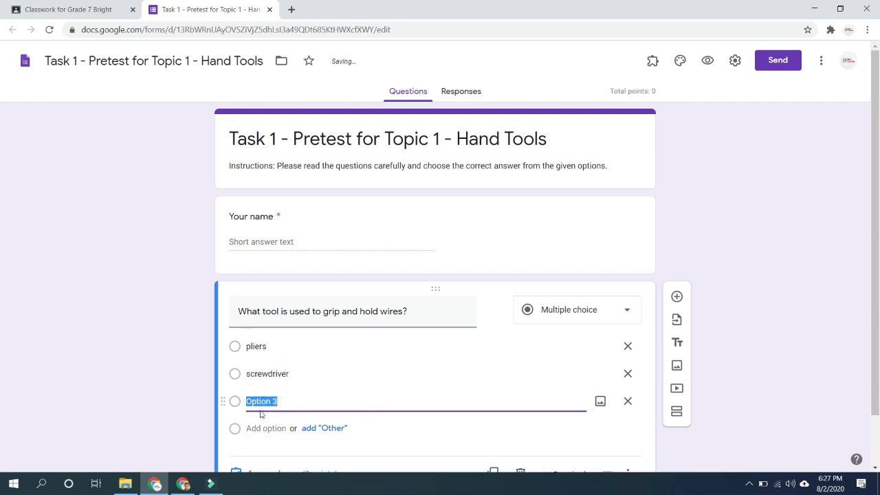
pyautogui.write('multi')
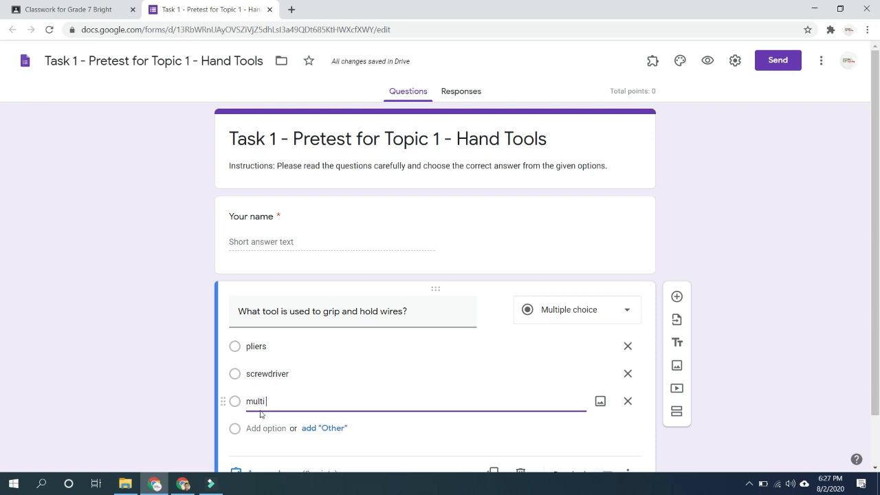
pyautogui.write(' tester')
pyautogui.click(260, 428)
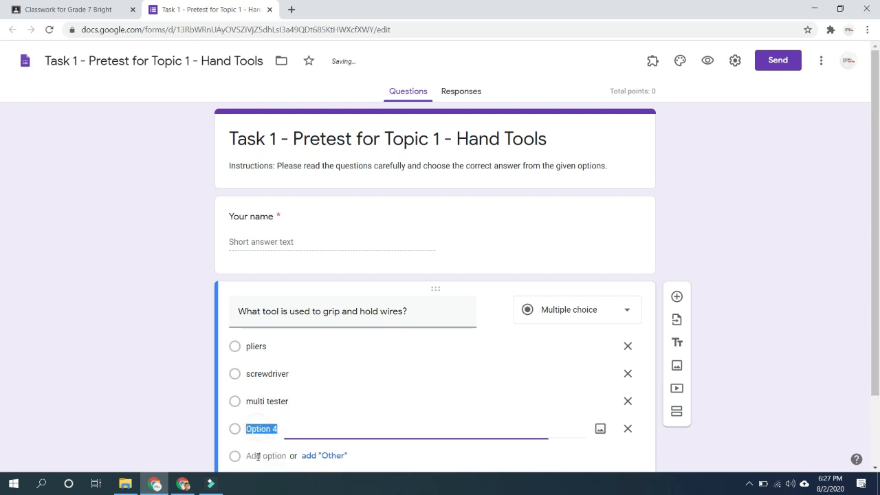
pyautogui.write('tweezers')
# - Set "pliers" as the correct answer worth 2 points in the answer key and make the question required
pyautogui.scroll(-1, 161, 309)
pyautogui.scroll(-1, 387, 261)
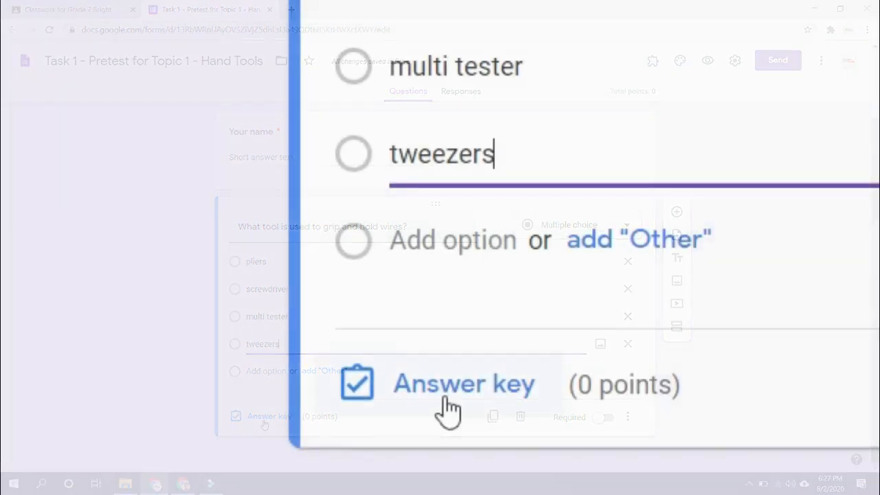
pyautogui.click(266, 416)
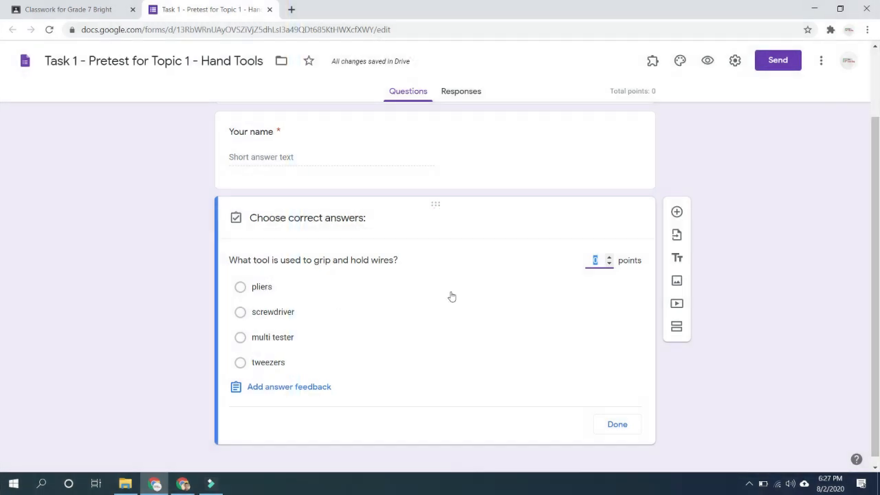
pyautogui.doubleClick(593, 260)
pyautogui.write('2')
pyautogui.click(240, 287)
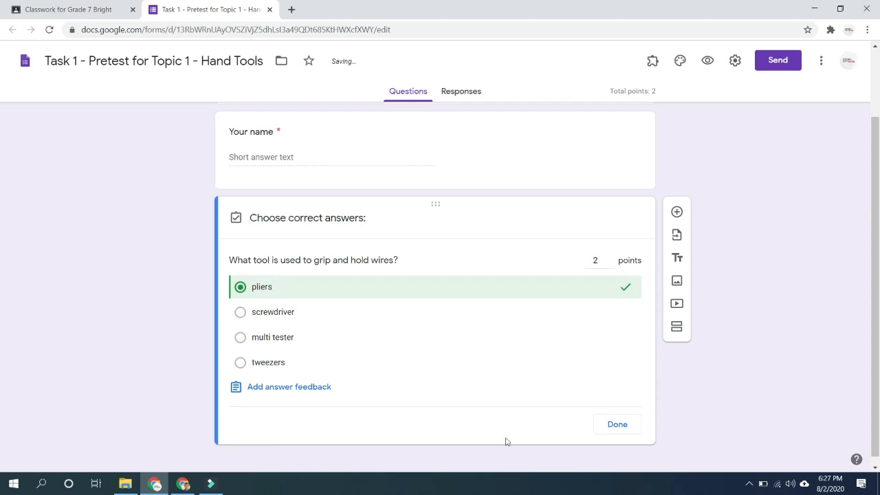
pyautogui.click(616, 424)
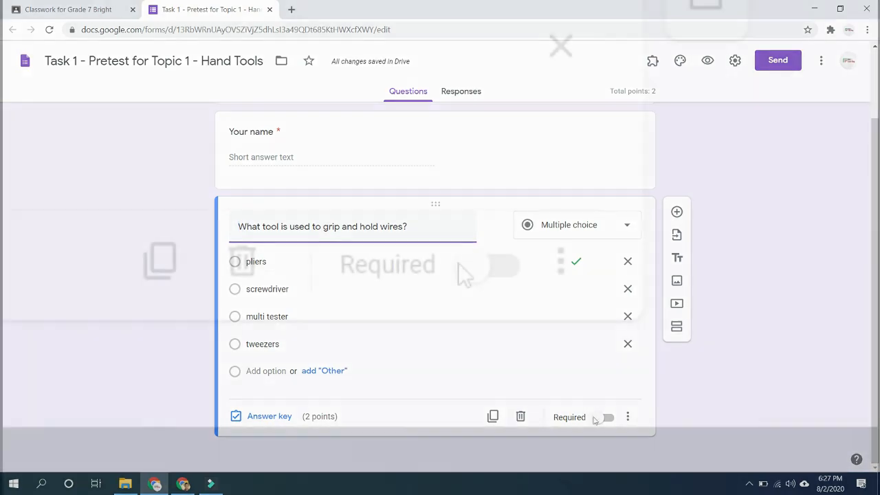
pyautogui.click(607, 417)
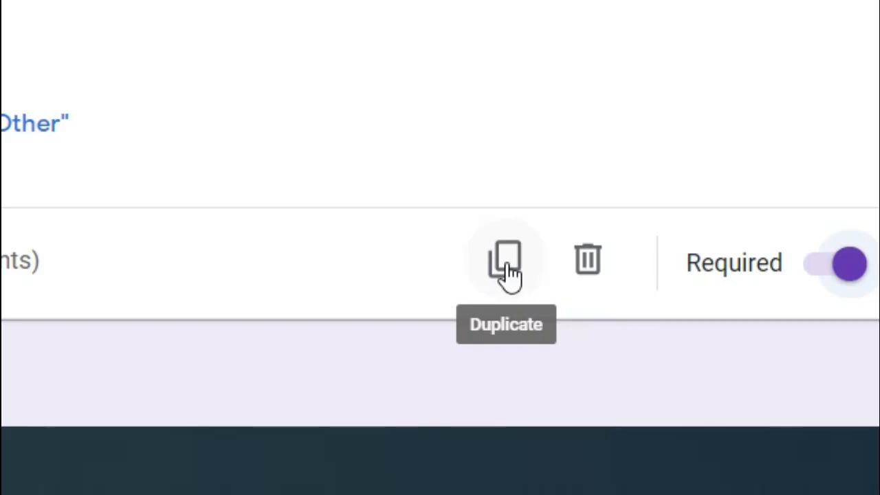
# - Duplicate the wire-gripping question and reword the copy as "What tool is used to drive screws?"
pyautogui.click(506, 262)
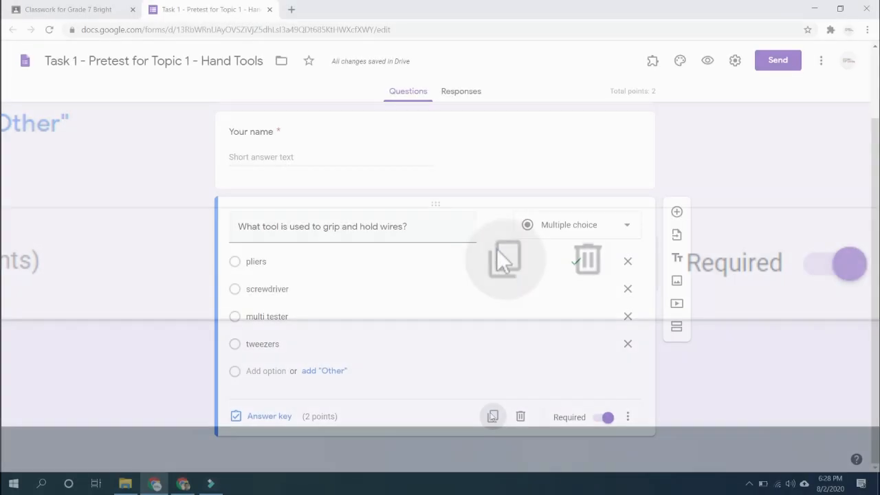
pyautogui.scroll(-3, 250, 330)
pyautogui.click(261, 309)
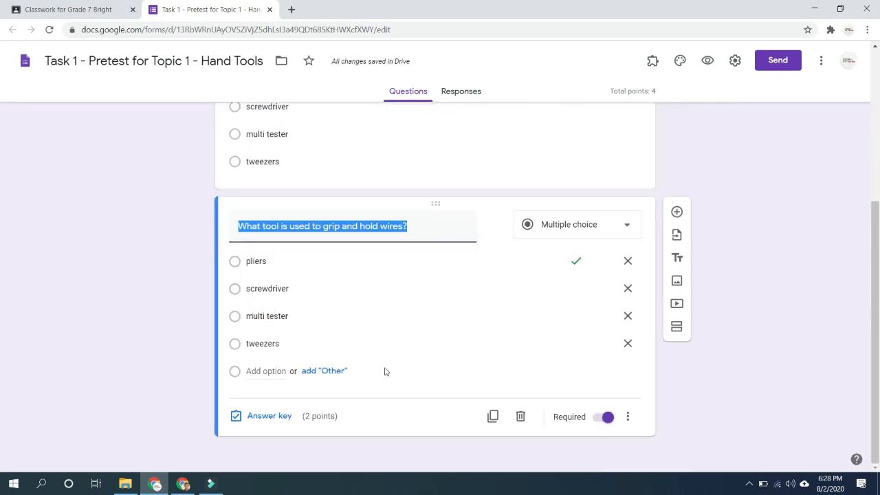
pyautogui.click(365, 228)
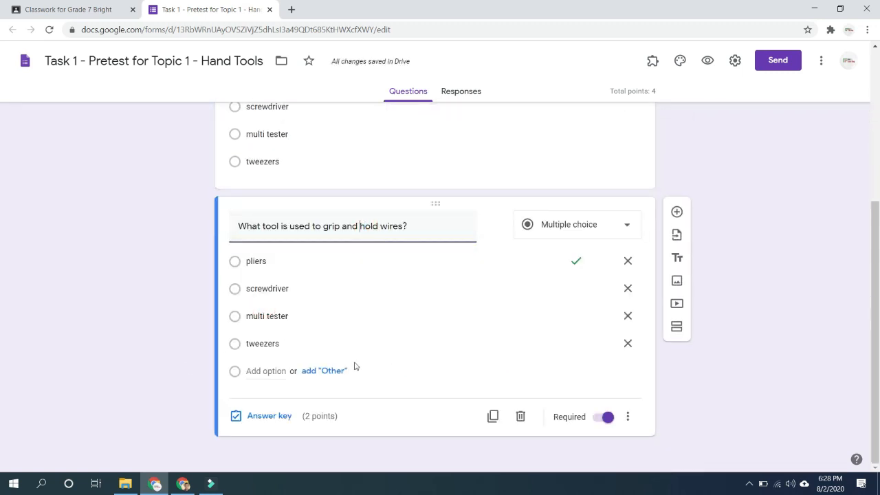
pyautogui.hotkey('ctrl', 'shift', 'Right')
pyautogui.hotkey('ctrl', 'shift', 'Right')
pyautogui.hotkey('ctrl', 'shift', 'Right')
pyautogui.hotkey('ctrl', 'shift', 'Right')
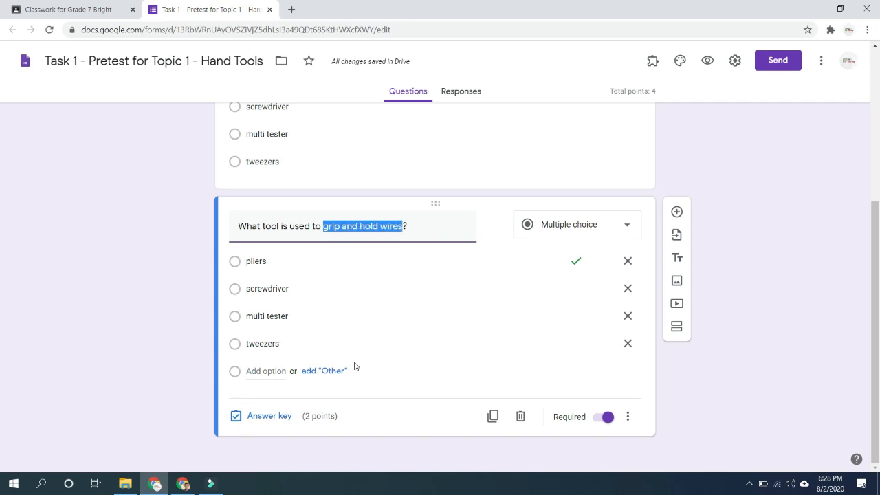
pyautogui.write('drive')
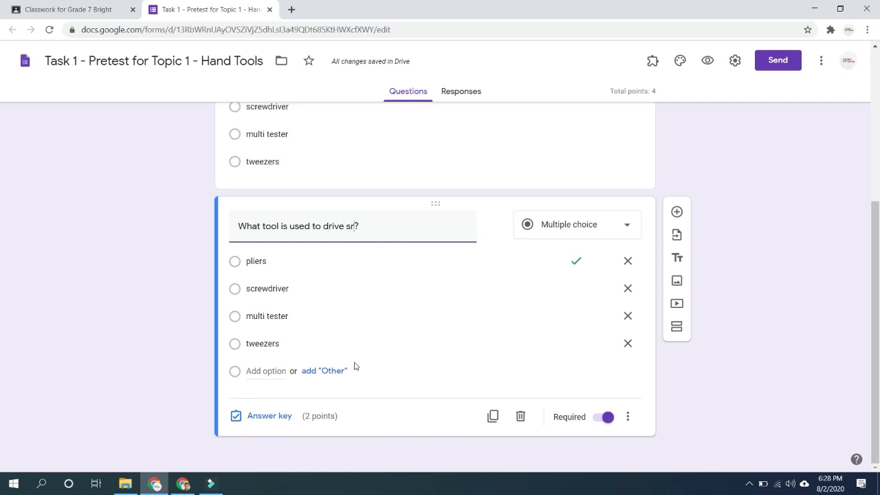
pyautogui.write(' srew')
pyautogui.hotkey('ctrl', 'shift', 'Left')
pyautogui.write('sc')
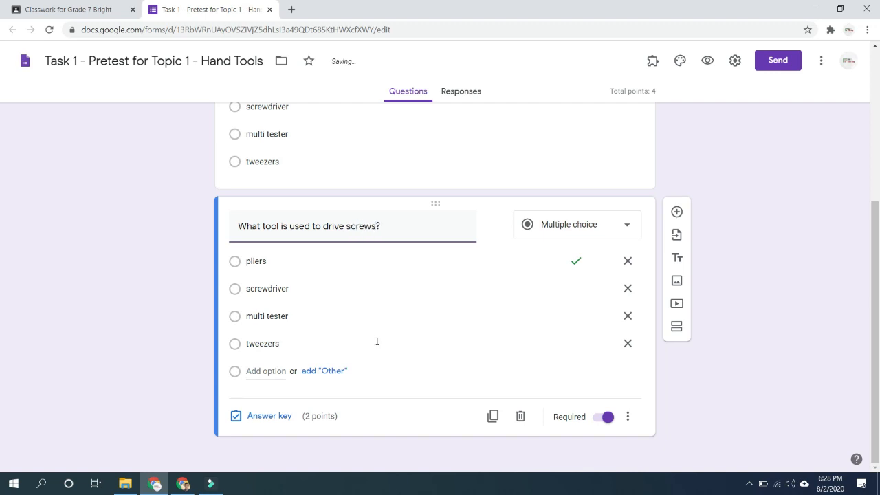
# - Make "screwdriver" the only correct answer for the screw-driving question in its answer key
pyautogui.click(268, 416)
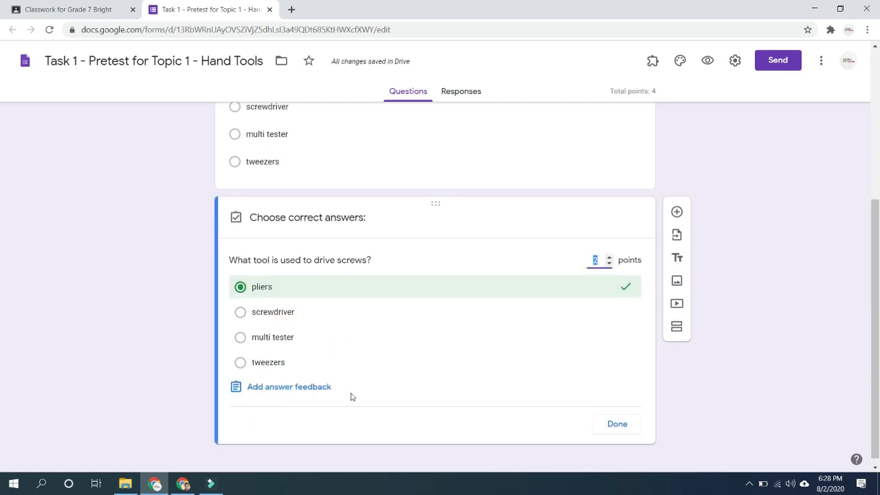
pyautogui.click(240, 312)
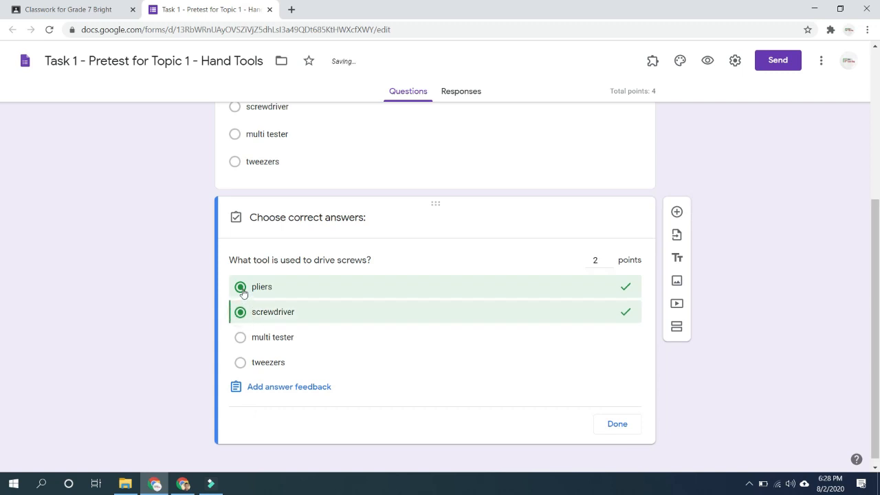
pyautogui.click(241, 289)
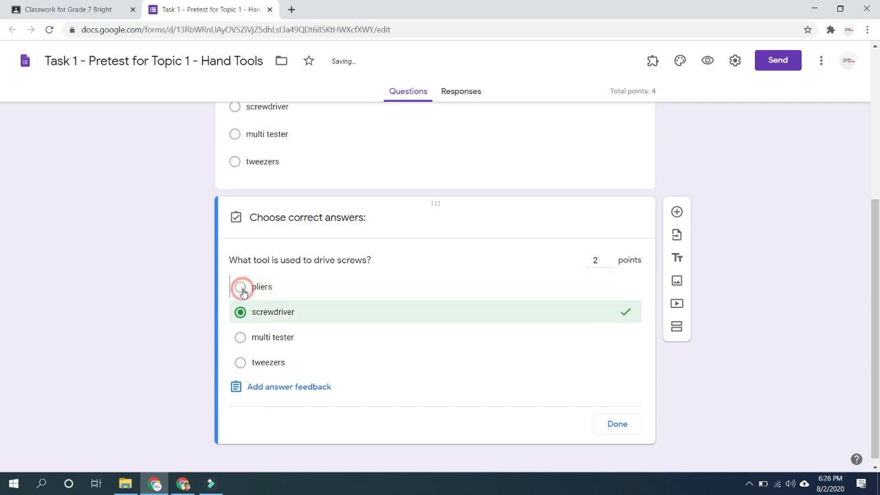
pyautogui.click(589, 262)
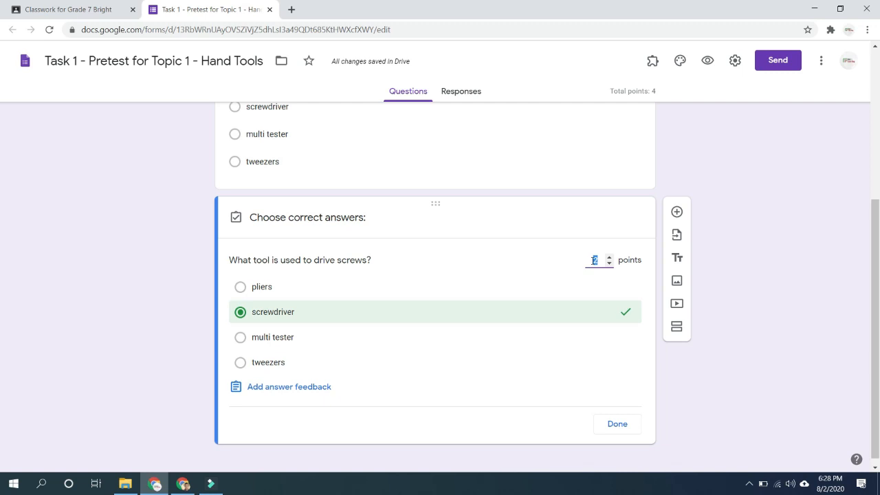
pyautogui.click(617, 424)
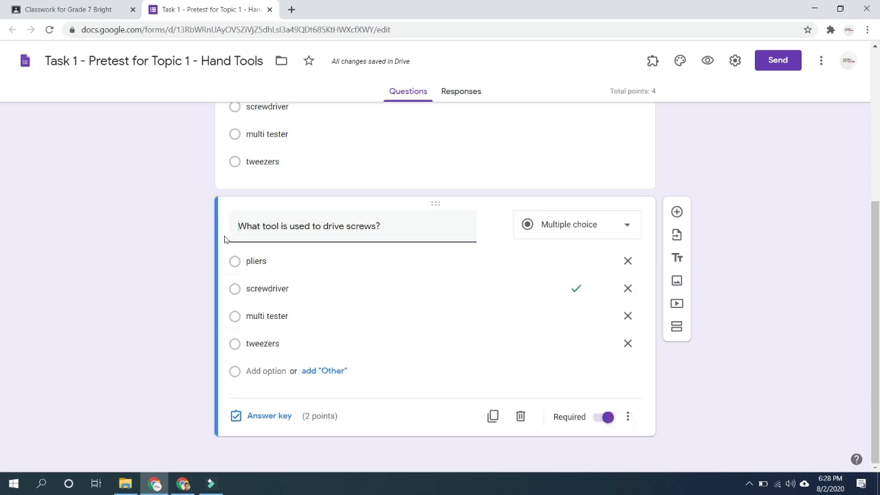
# - Duplicate the screw-driving question and reword the copy as "What tool is used to test continuity of current in an electronic material?"
pyautogui.click(492, 415)
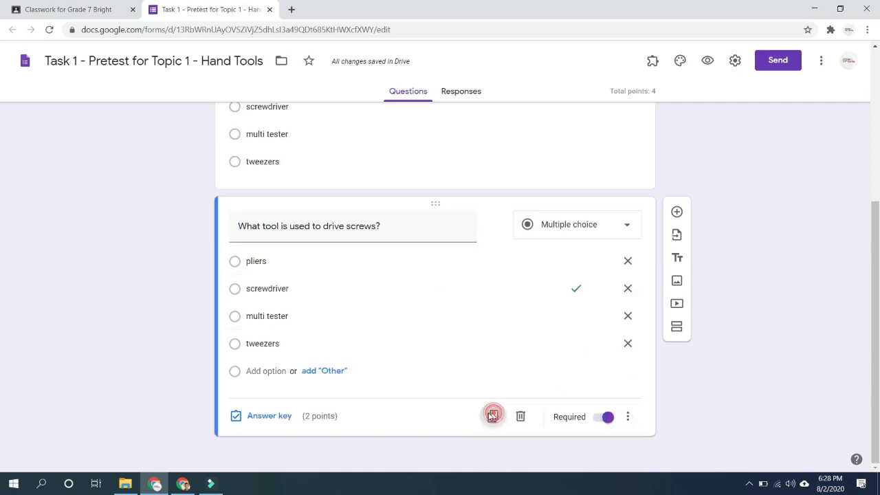
pyautogui.scroll(-3, 352, 346)
pyautogui.click(353, 232)
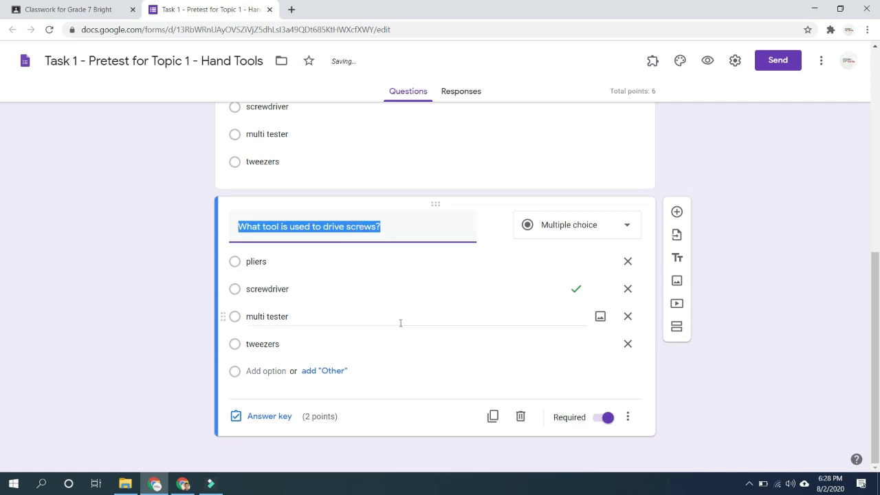
pyautogui.hotkey('ctrl', 'shift', 'Left')
pyautogui.hotkey('ctrl', 'shift', 'Left')
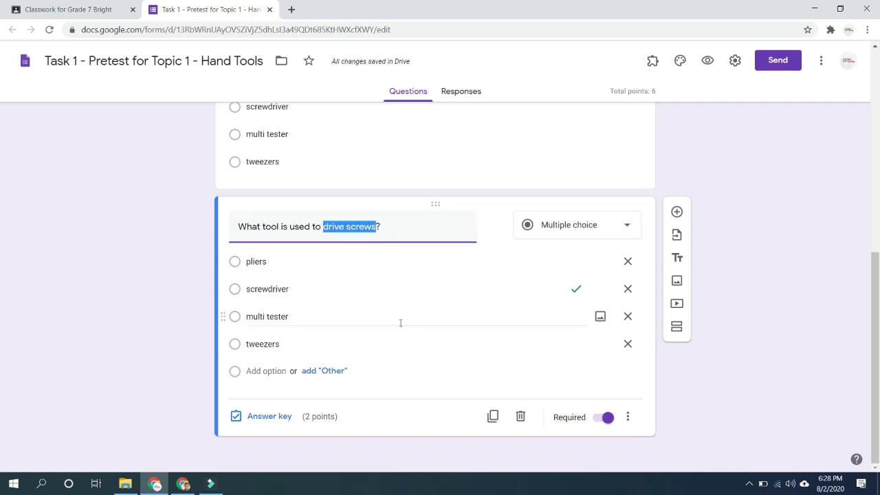
pyautogui.press('BackSpace')
pyautogui.write('test continuity')
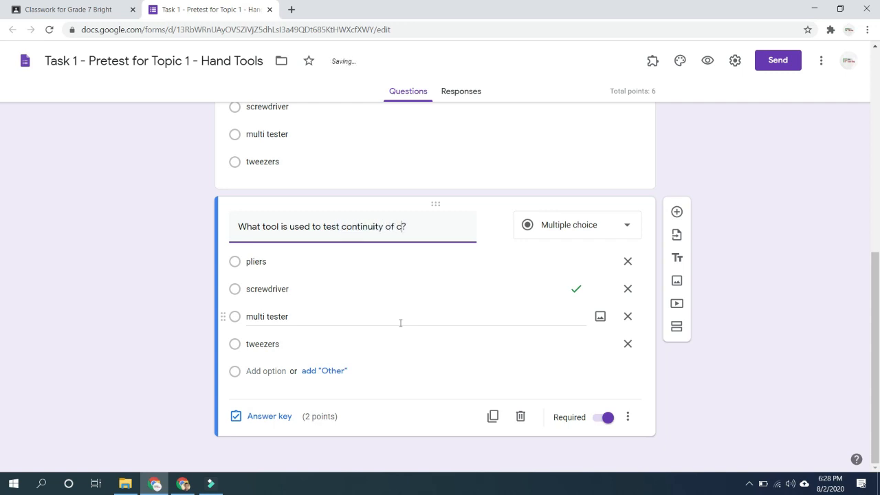
pyautogui.write(' of cuurre')
pyautogui.hotkey('ctrl', 'shift', 'Left')
pyautogui.write('current in an ele')
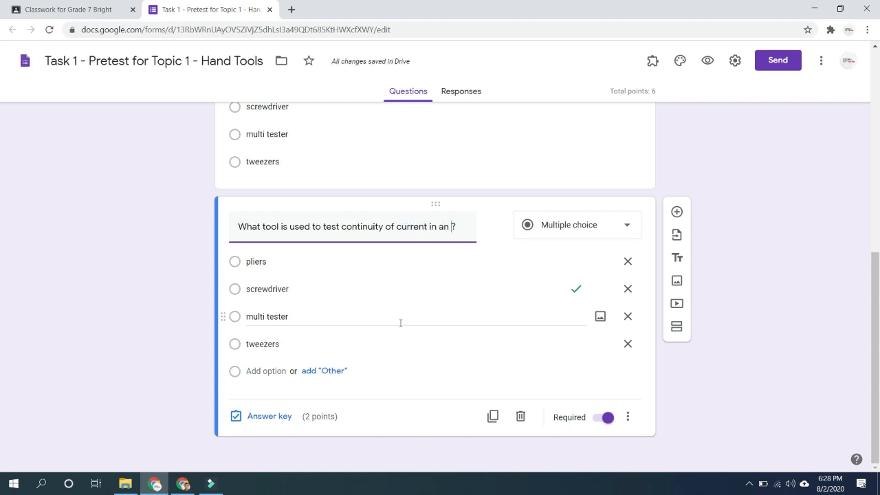
pyautogui.write('ctronic material')
pyautogui.scroll(-1, 298, 380)
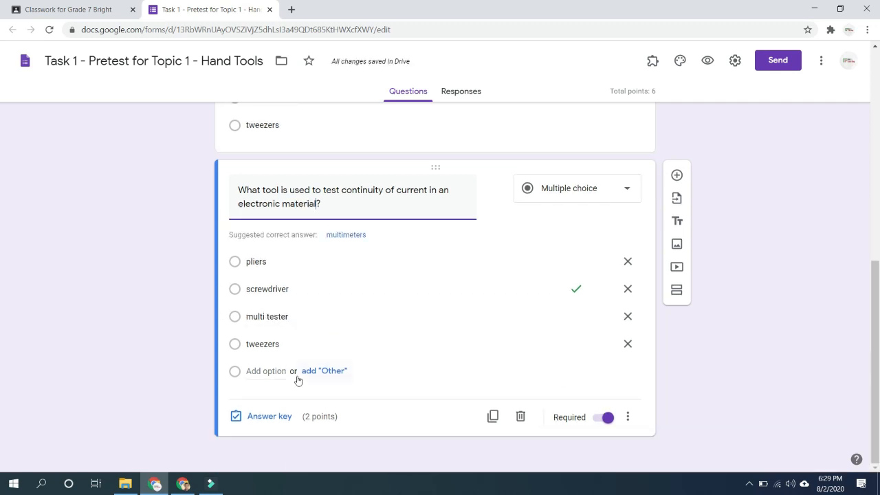
# - Make "multi tester" the only correct answer for the continuity question in its answer key
pyautogui.click(268, 415)
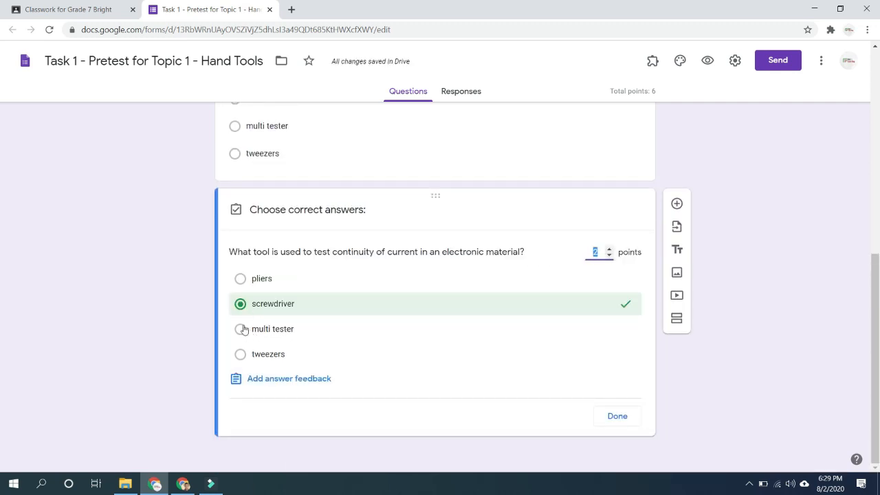
pyautogui.click(240, 329)
pyautogui.click(240, 304)
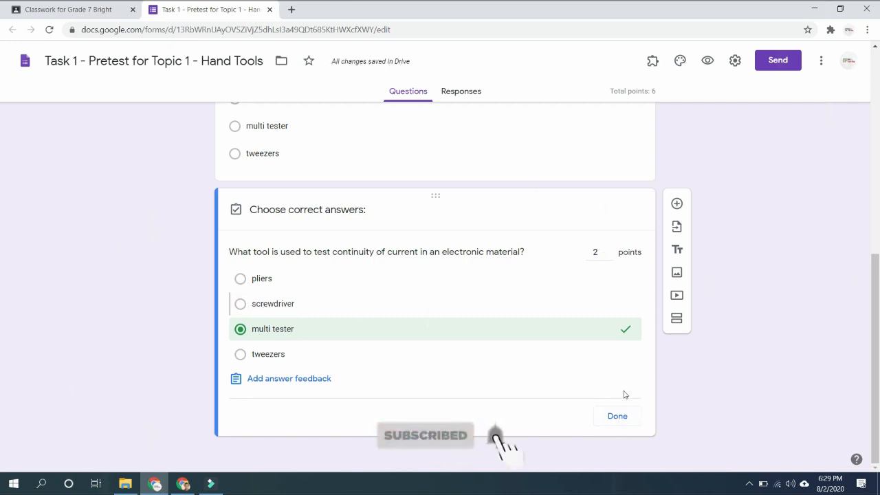
pyautogui.click(613, 417)
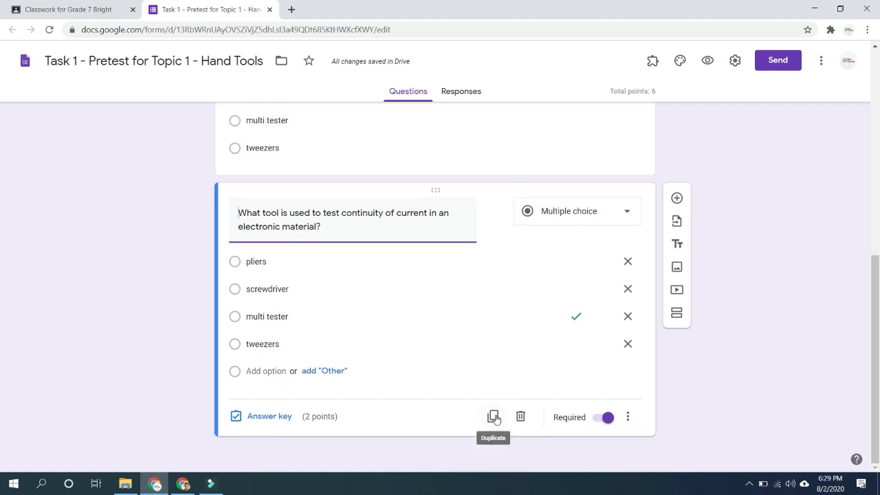
# - Duplicate the continuity question and reword the copy as "What tool is used to pick up small parts?"
pyautogui.click(492, 416)
pyautogui.click(323, 232)
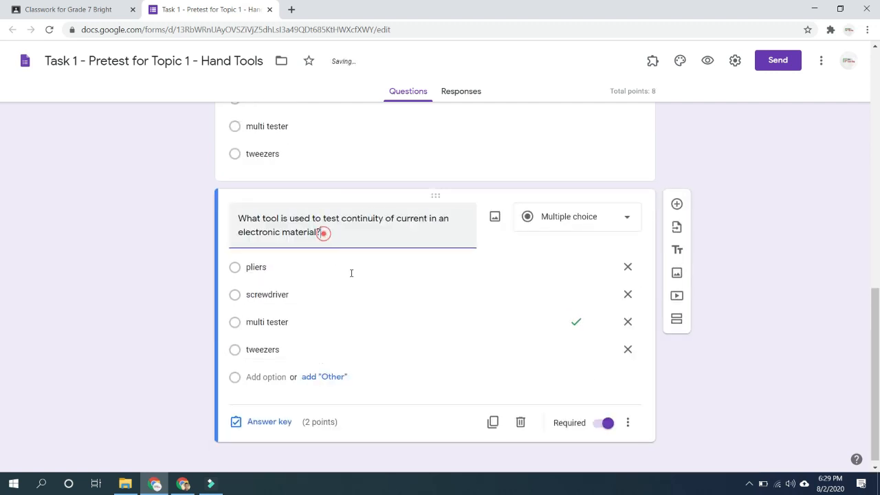
pyautogui.hotkey('ctrl', 'shift', 'Left')
pyautogui.hotkey('ctrl', 'shift', 'Left')
pyautogui.hotkey('ctrl', 'shift', 'Left')
pyautogui.hotkey('ctrl', 'shift', 'Left')
pyautogui.hotkey('ctrl', 'shift', 'Left')
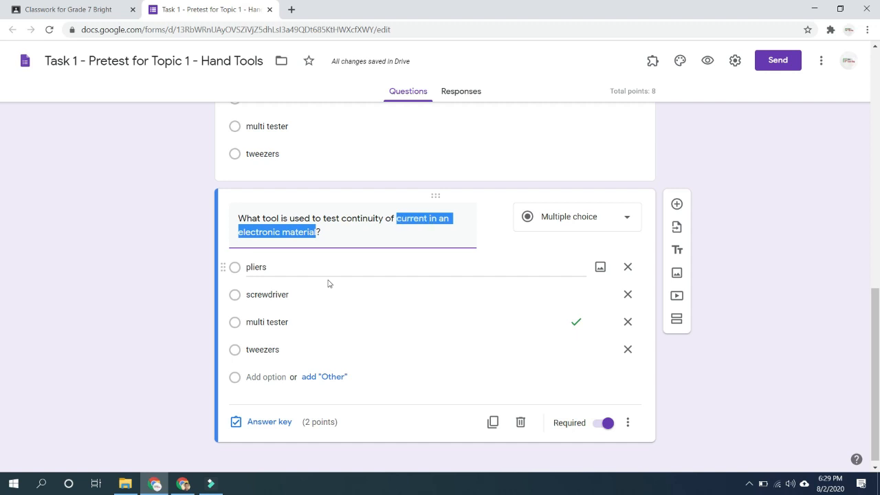
pyautogui.hotkey('ctrl', 'shift', 'Left')
pyautogui.hotkey('ctrl', 'shift', 'Left')
pyautogui.hotkey('ctrl', 'shift', 'Left')
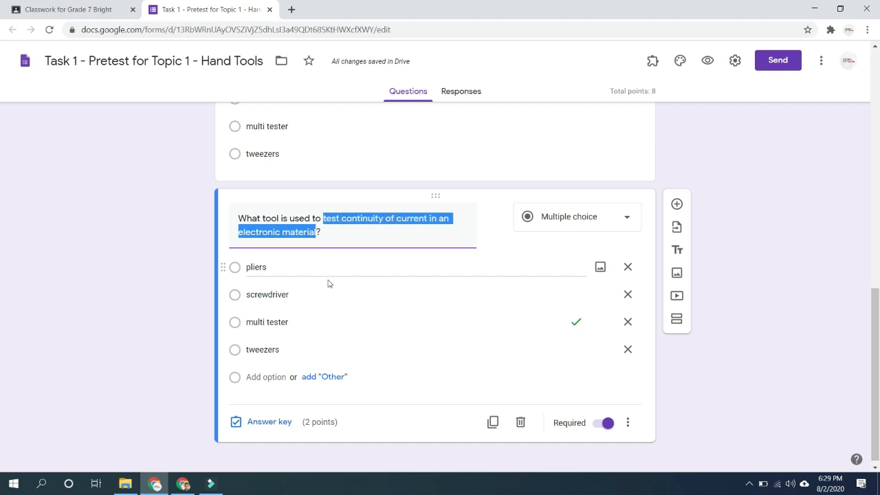
pyautogui.write('pic')
pyautogui.press('BackSpace')
pyautogui.press('BackSpace')
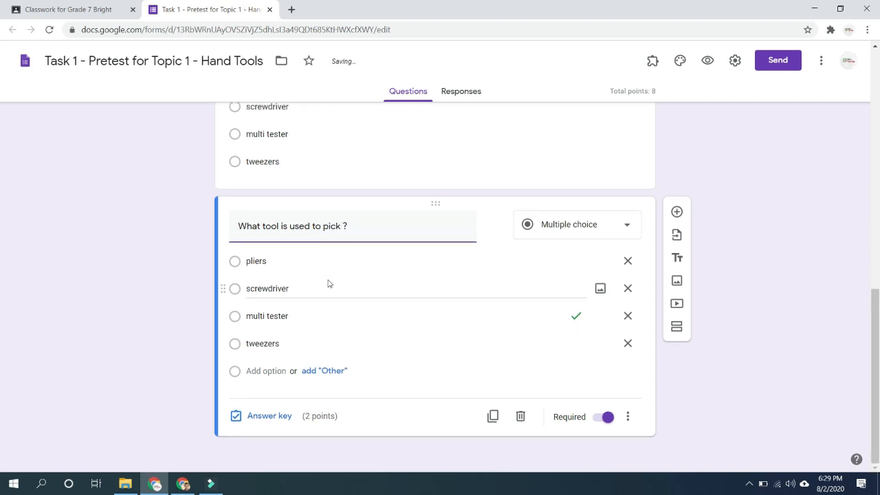
pyautogui.write('up small parts')
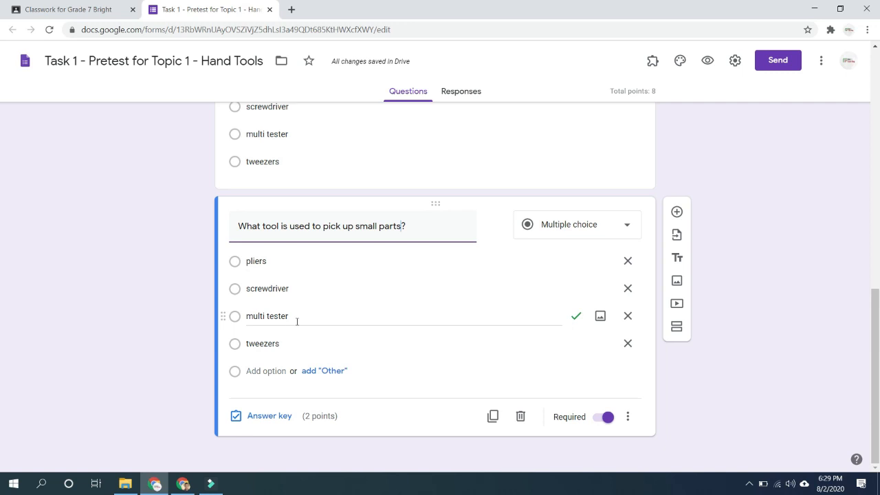
# - Make "tweezers" the only correct answer for the small-parts question in its answer key
pyautogui.click(253, 416)
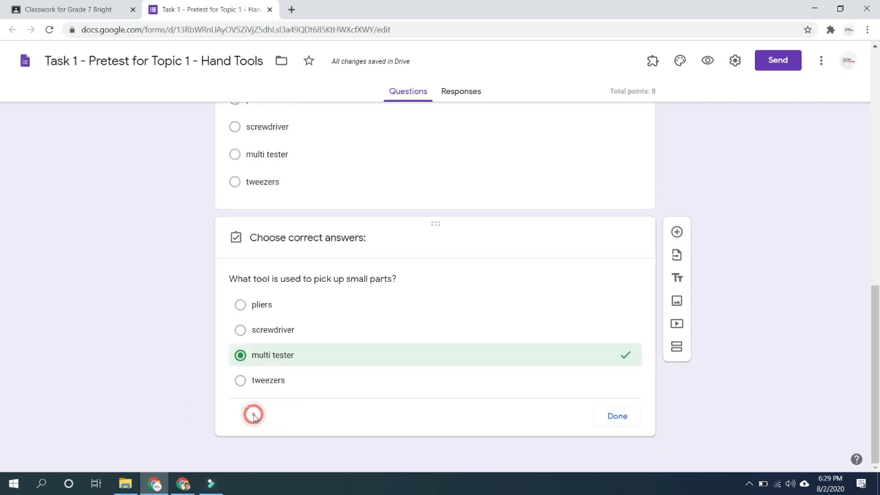
pyautogui.click(240, 362)
pyautogui.click(242, 336)
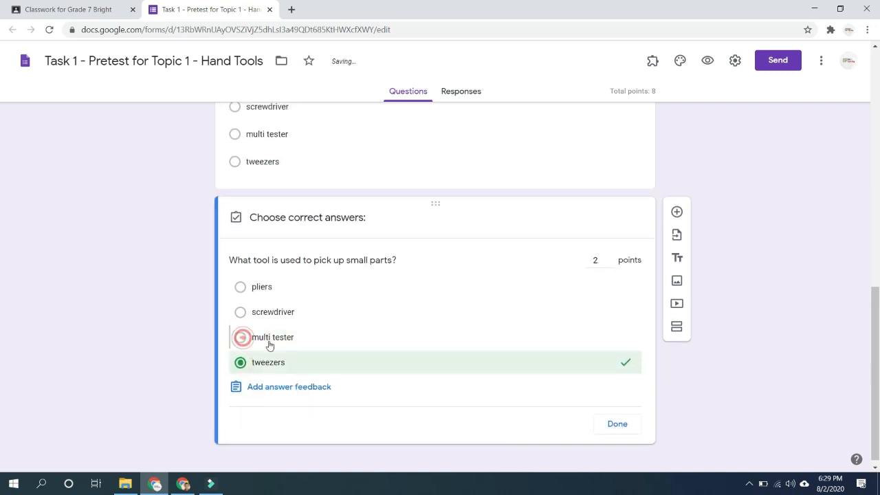
pyautogui.click(618, 423)
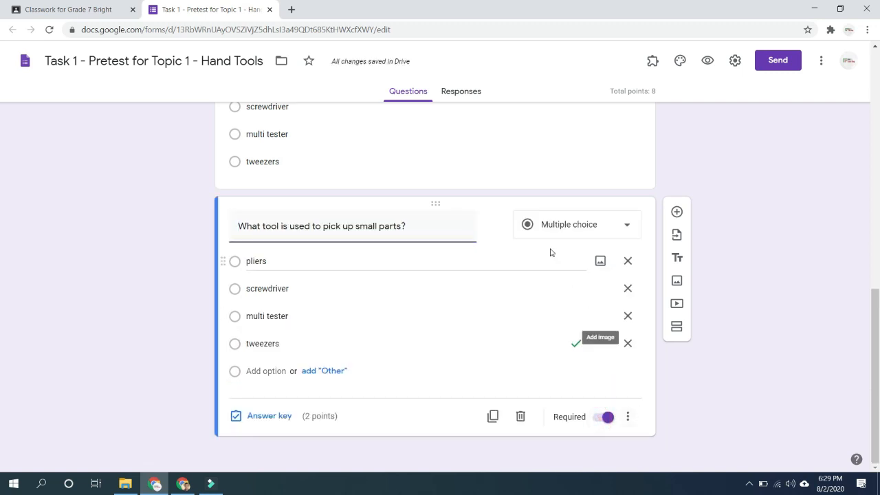
# - Compare the form's total points with the points set for the assignment in Google Classroom
pyautogui.scroll(4, 471, 298)
pyautogui.tripleClick(659, 92)
pyautogui.click(659, 92)
pyautogui.click(661, 92)
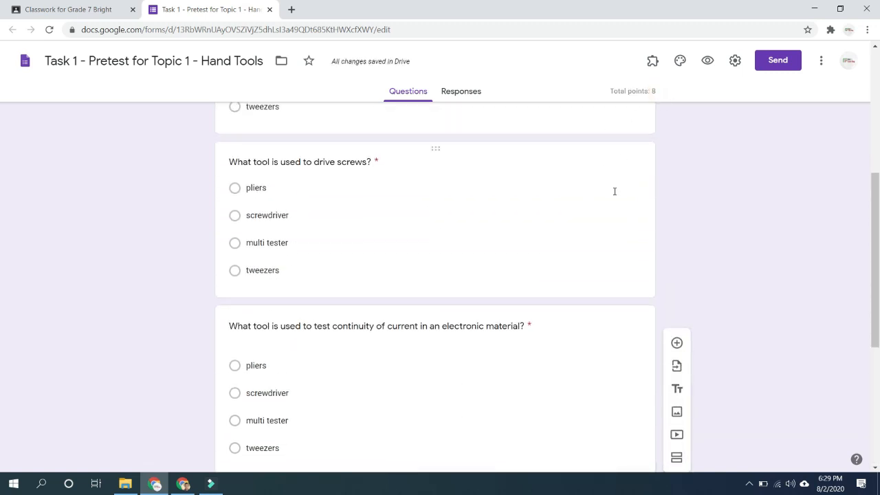
pyautogui.click(79, 9)
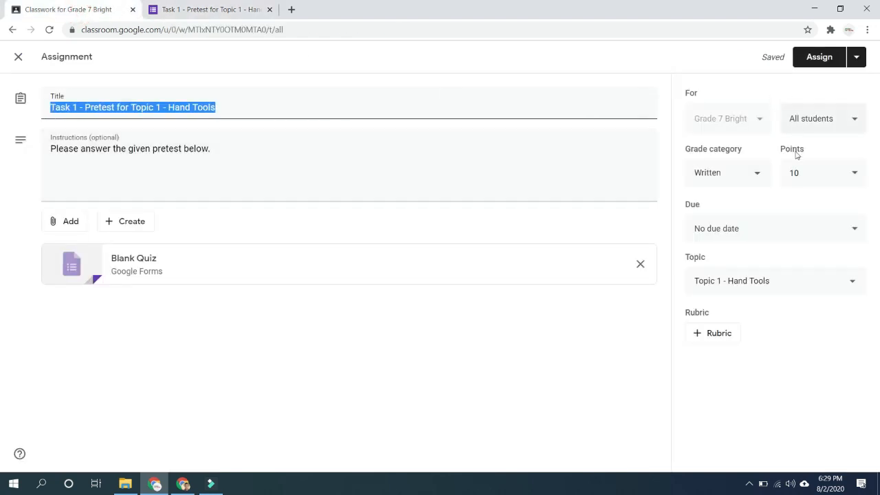
pyautogui.click(797, 174)
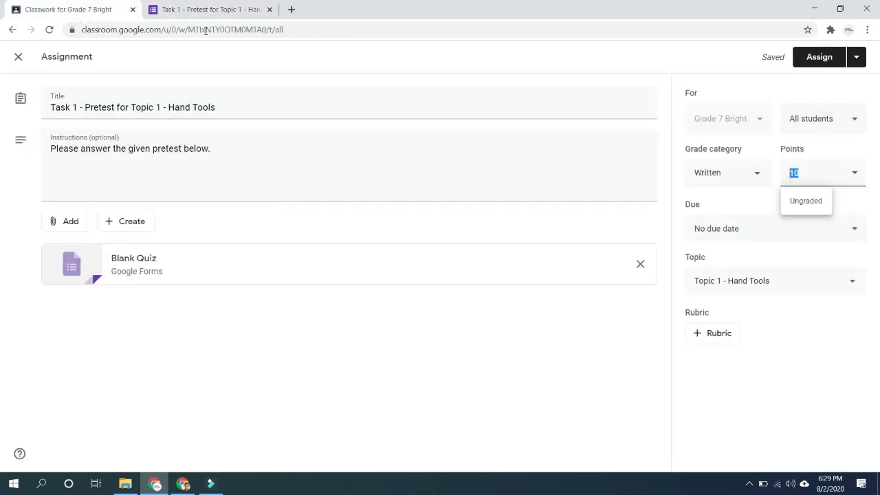
# - Switch back to the Google Forms quiz, duplicate the small-parts question as a fifth graded question, and check the total points
pyautogui.click(210, 10)
pyautogui.scroll(-5, 388, 309)
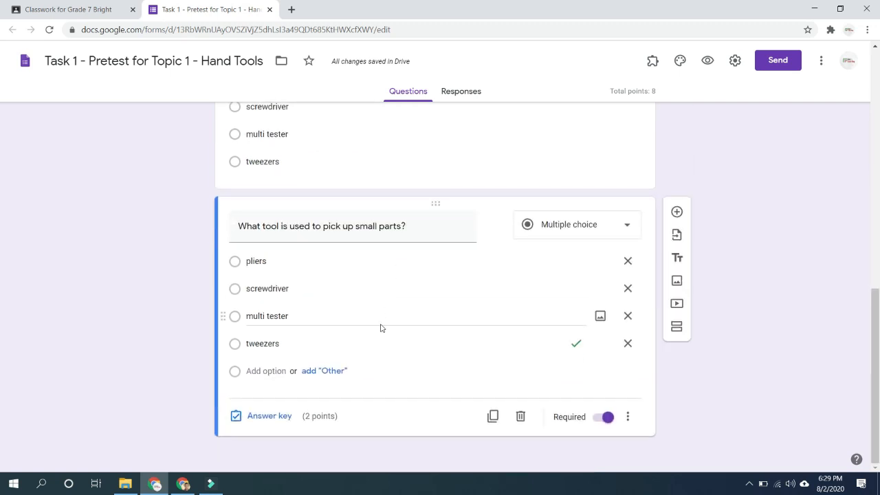
pyautogui.click(493, 416)
pyautogui.click(747, 373)
pyautogui.scroll(2, 656, 147)
pyautogui.click(660, 93)
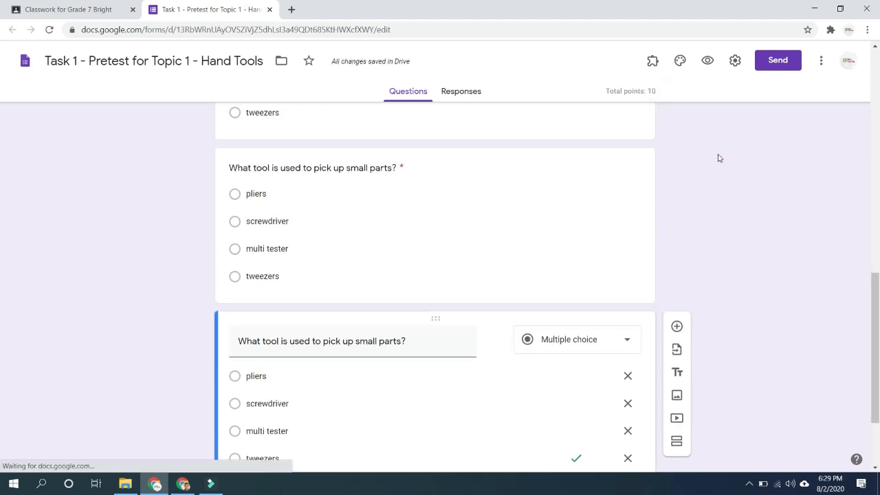
# - Check the form's save status in Drive and look over its opening questions
pyautogui.scroll(12, 515, 220)
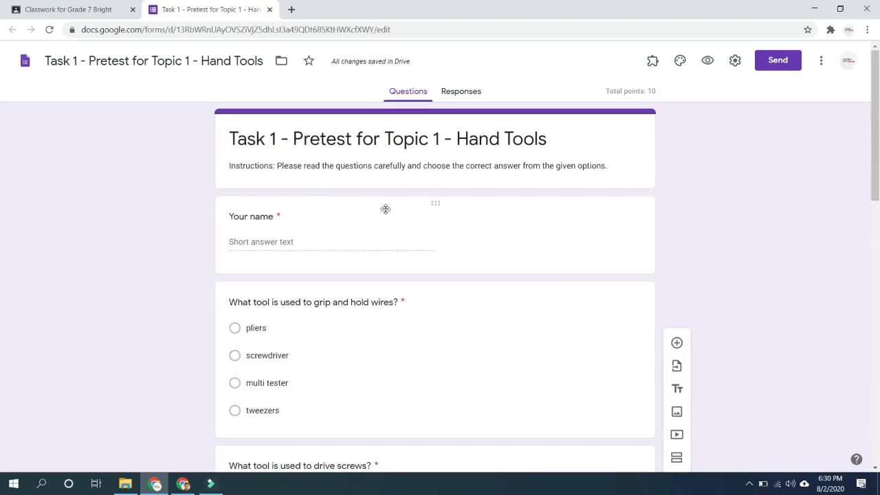
pyautogui.click(333, 64)
pyautogui.scroll(-3, 300, 261)
pyautogui.scroll(3, 442, 212)
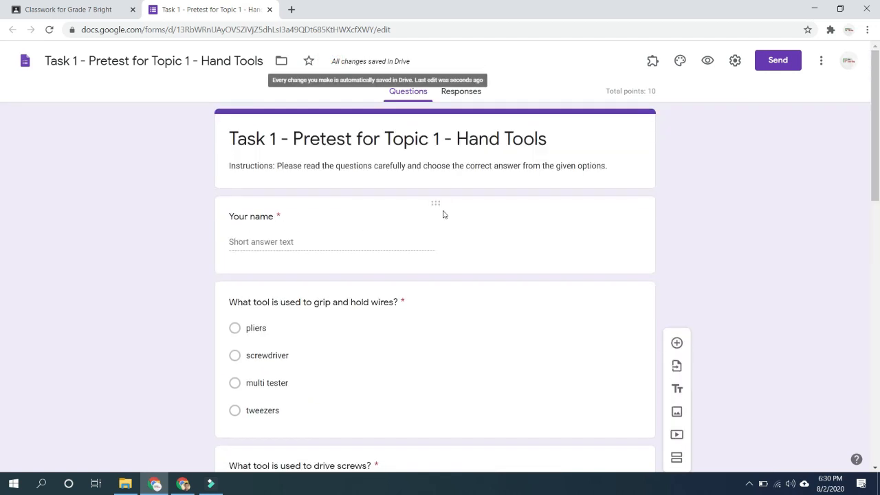
# - Limit the form to 1 response in its general settings
pyautogui.scroll(-3, 477, 302)
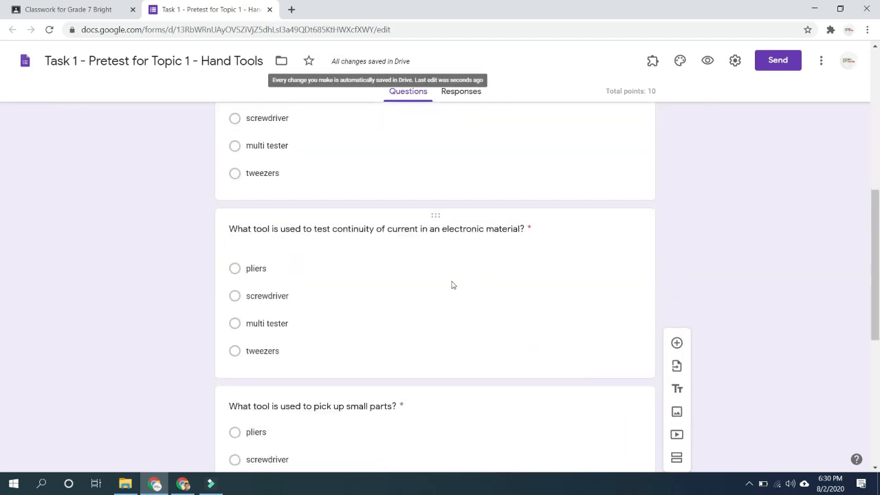
pyautogui.click(733, 62)
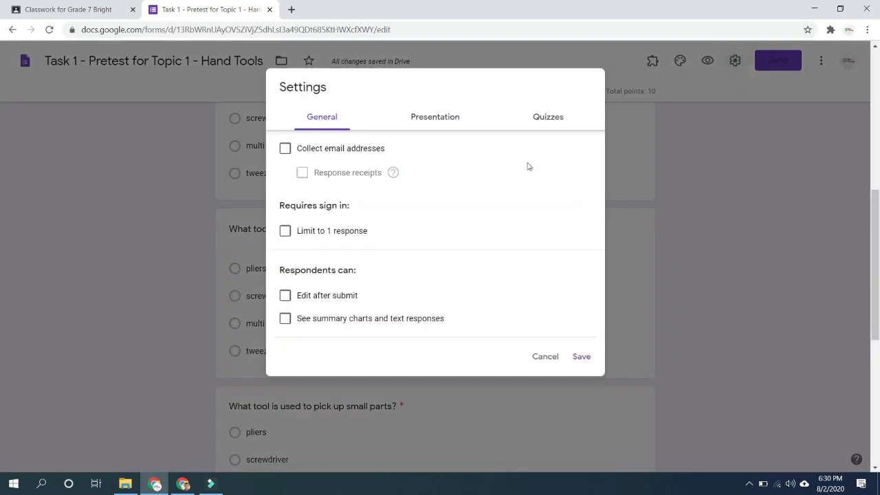
pyautogui.click(285, 231)
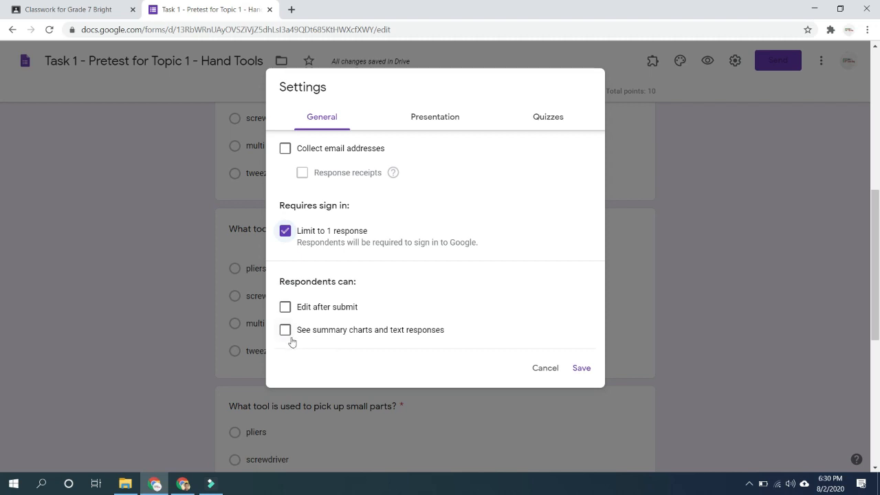
# - Enable the progress bar and shuffled question order in the form's presentation settings
pyautogui.click(445, 117)
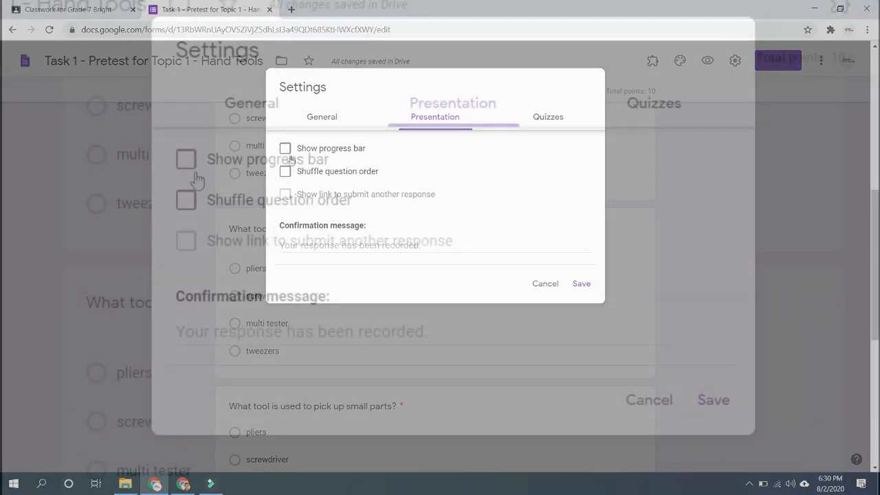
pyautogui.click(285, 148)
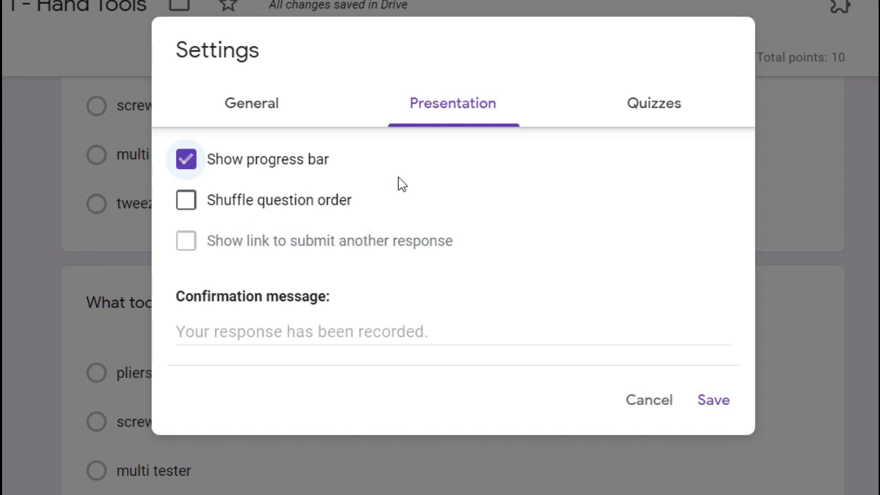
pyautogui.click(187, 206)
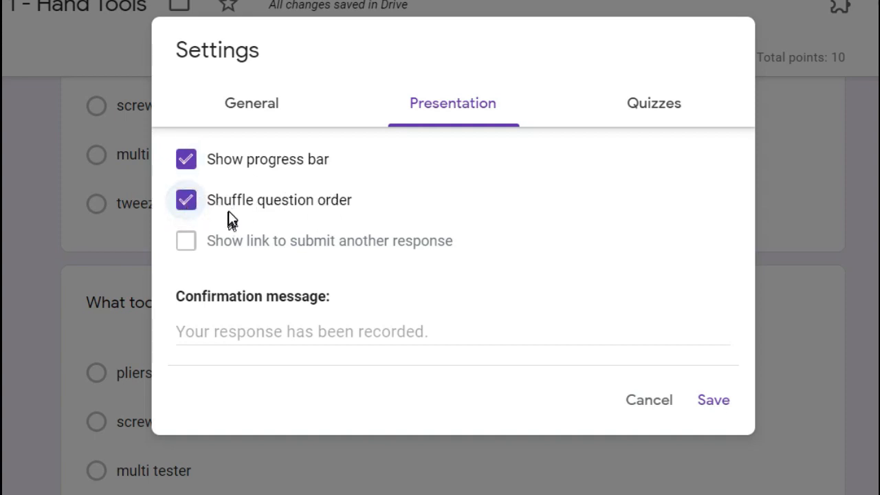
# - Set the form's confirmation message to "Thank you for taking the test."
pyautogui.click(220, 330)
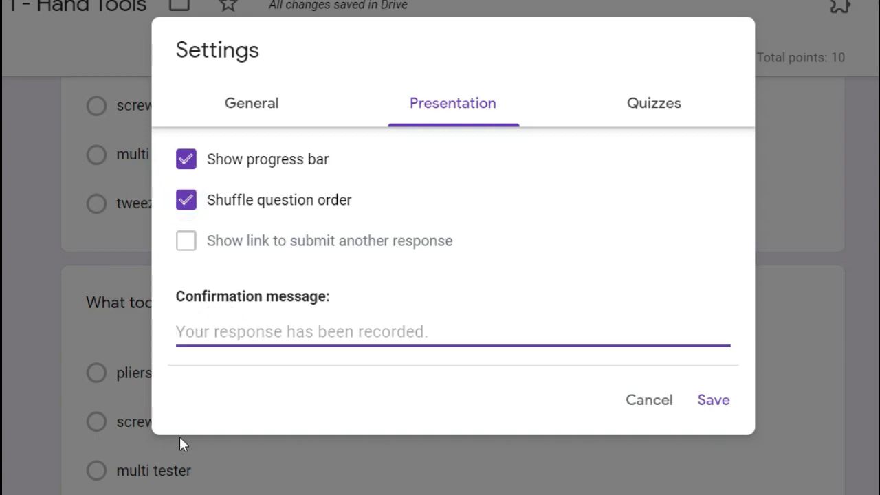
pyautogui.write('Con')
pyautogui.press('BackSpace')
pyautogui.press('BackSpace')
pyautogui.press('BackSpace')
pyautogui.write('Thank you for taking the test.')
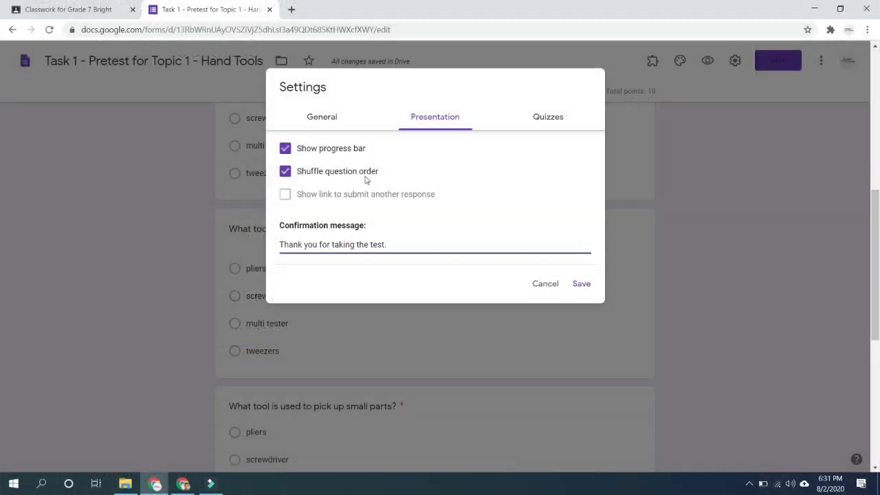
# - Hide missed questions and correct answers from respondents in the quiz options, and save the form settings
pyautogui.click(547, 118)
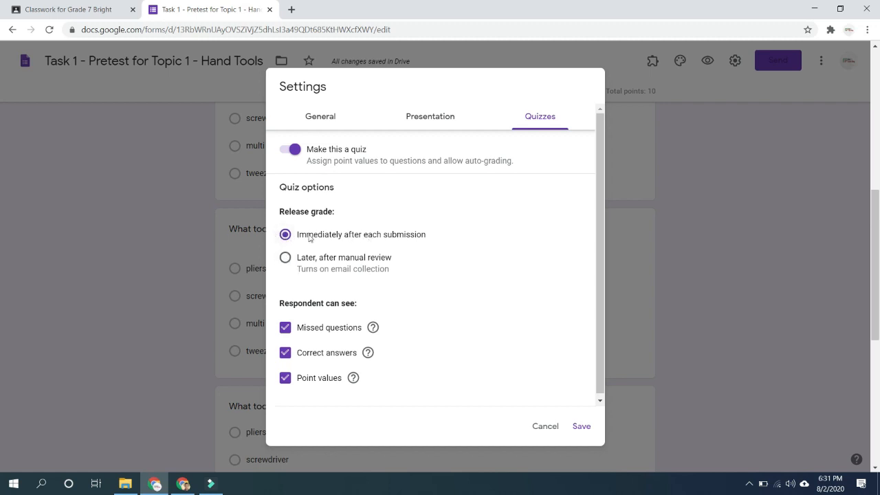
pyautogui.click(287, 333)
pyautogui.click(284, 354)
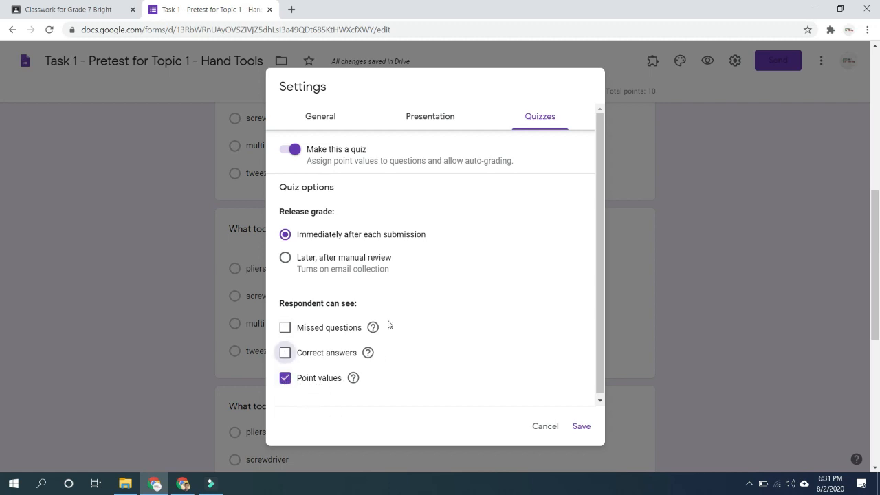
pyautogui.click(324, 120)
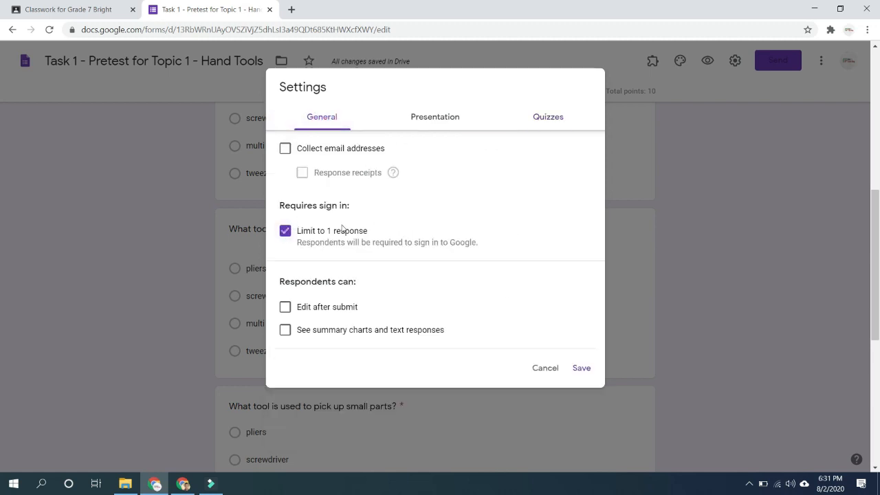
pyautogui.click(442, 119)
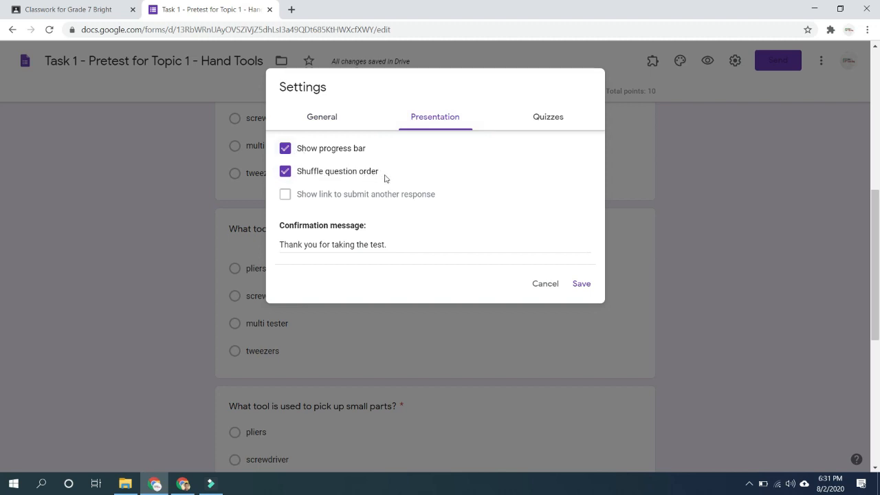
pyautogui.click(539, 119)
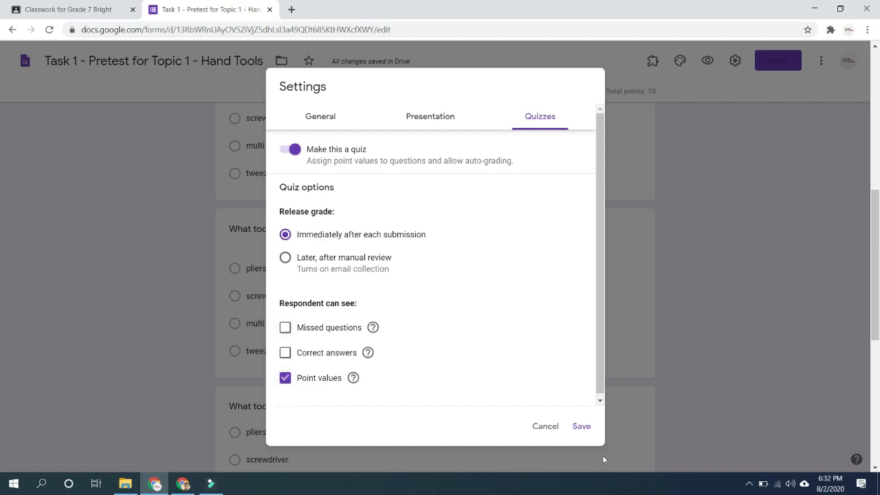
pyautogui.click(581, 426)
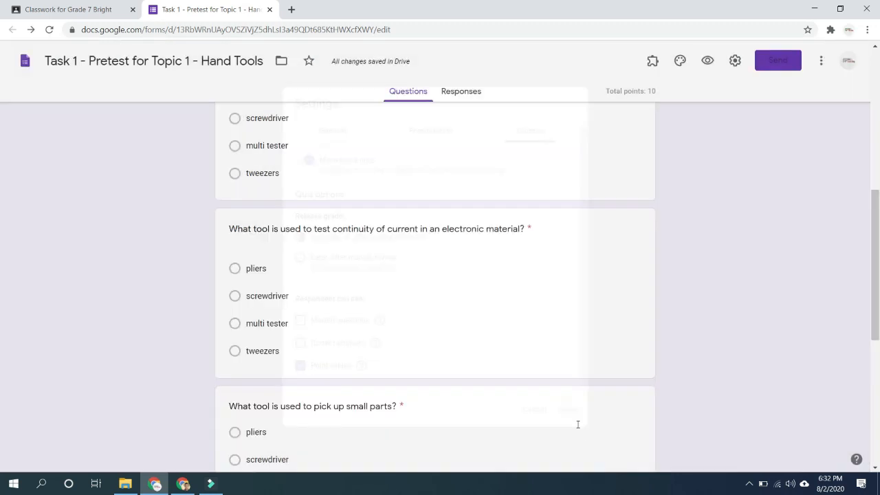
# - Preview the form and examine the order of its questions, their points and the progress bar
pyautogui.scroll(3, 687, 232)
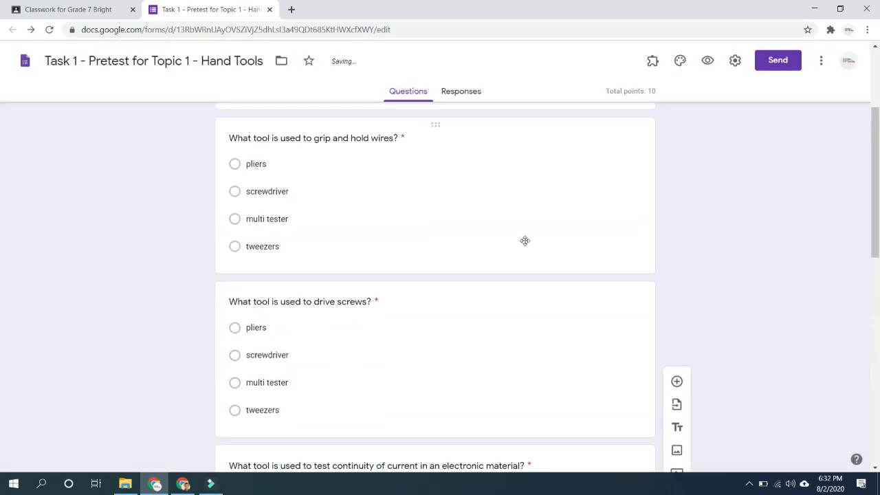
pyautogui.scroll(2, 525, 240)
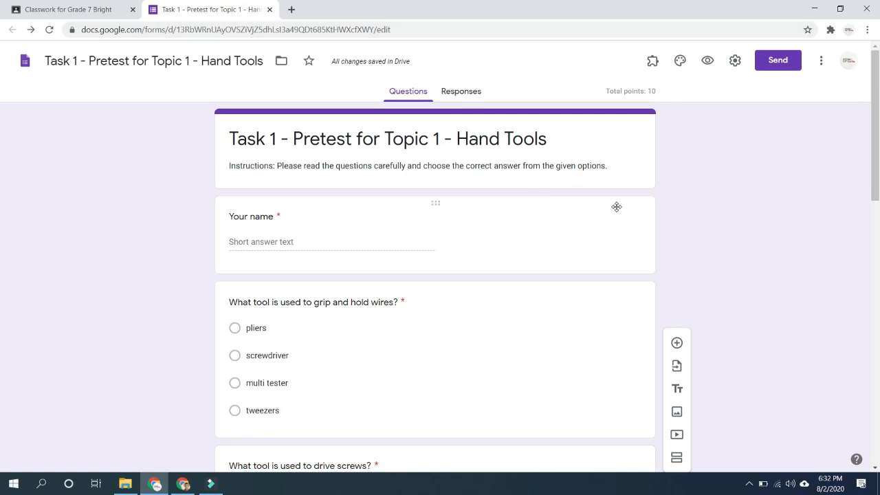
pyautogui.click(708, 66)
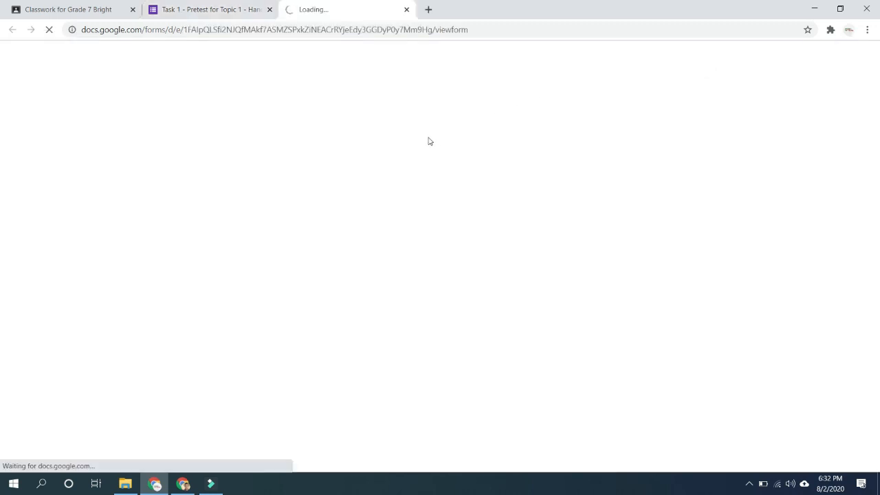
pyautogui.scroll(-9, 481, 220)
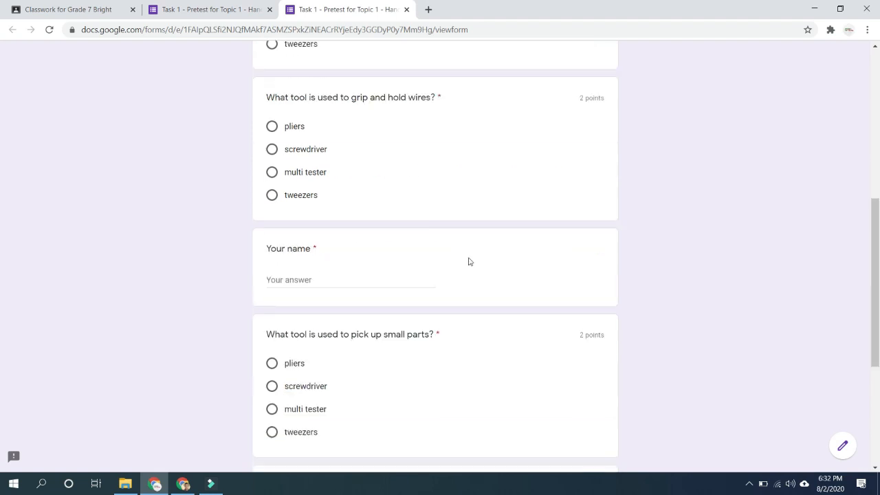
pyautogui.scroll(3, 439, 295)
pyautogui.scroll(-3, 428, 275)
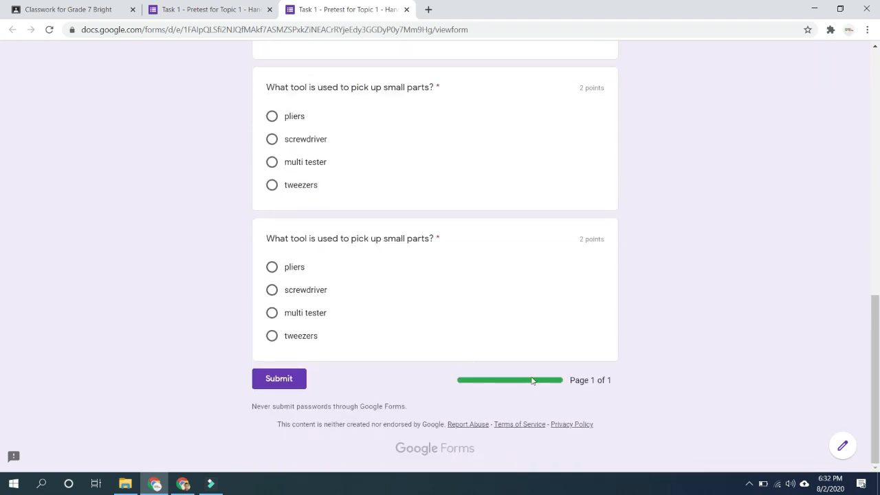
pyautogui.scroll(10, 375, 338)
pyautogui.scroll(-3, 412, 277)
pyautogui.scroll(3, 408, 273)
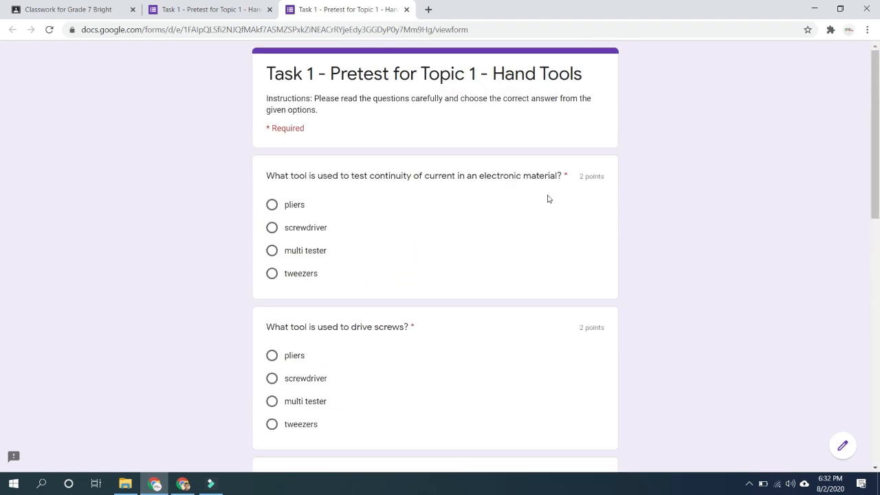
# - Go through the previewed questions again to check their order and where the name question falls
pyautogui.moveTo(572, 176); pyautogui.dragTo(555, 176)
pyautogui.scroll(-9, 336, 204)
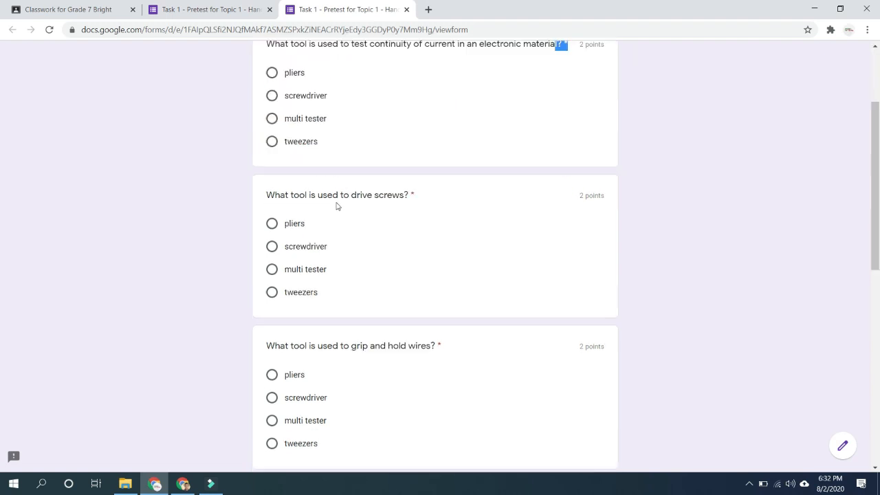
pyautogui.scroll(6, 326, 224)
pyautogui.scroll(2, 354, 200)
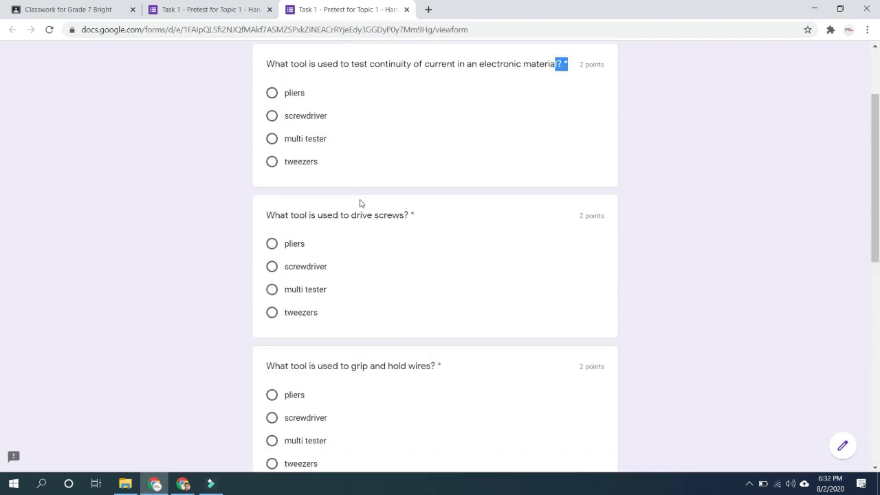
pyautogui.scroll(-8, 359, 281)
pyautogui.scroll(3, 343, 270)
pyautogui.click(288, 205)
pyautogui.scroll(6, 297, 205)
pyautogui.scroll(2, 316, 197)
pyautogui.scroll(-4, 315, 229)
pyautogui.scroll(4, 340, 226)
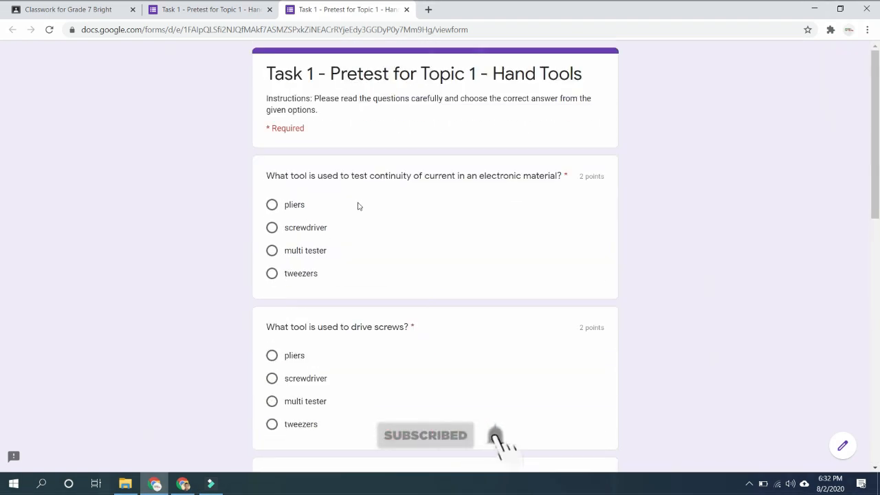
# - Return to the form editor and compare its question order and presentation settings with the preview
pyautogui.click(229, 8)
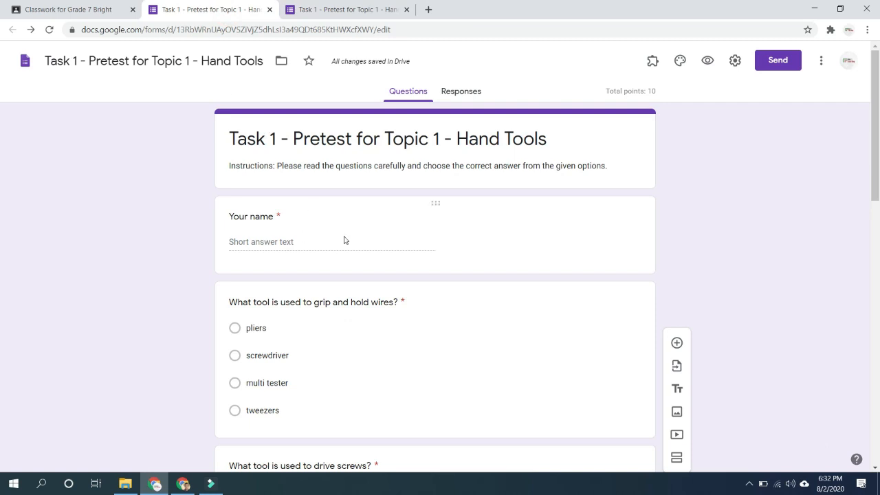
pyautogui.click(278, 234)
pyautogui.click(171, 254)
pyautogui.scroll(-9, 75, 289)
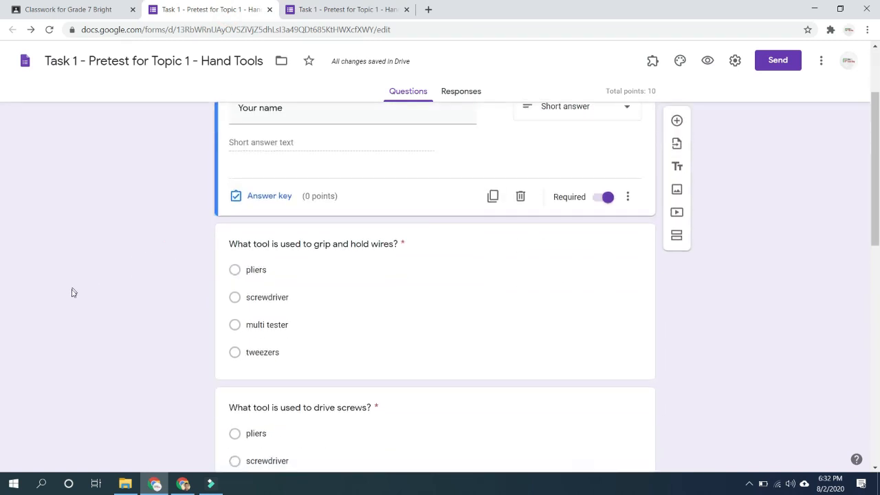
pyautogui.scroll(-2, 112, 314)
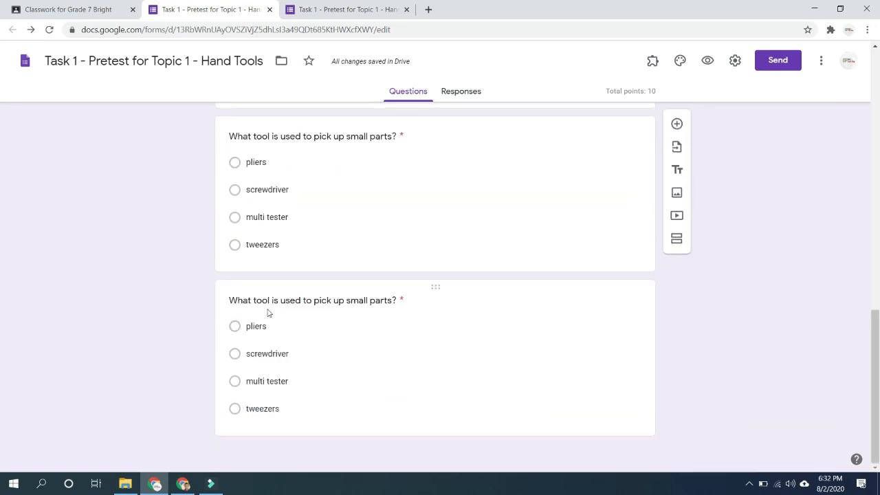
pyautogui.scroll(8, 593, 173)
pyautogui.click(735, 61)
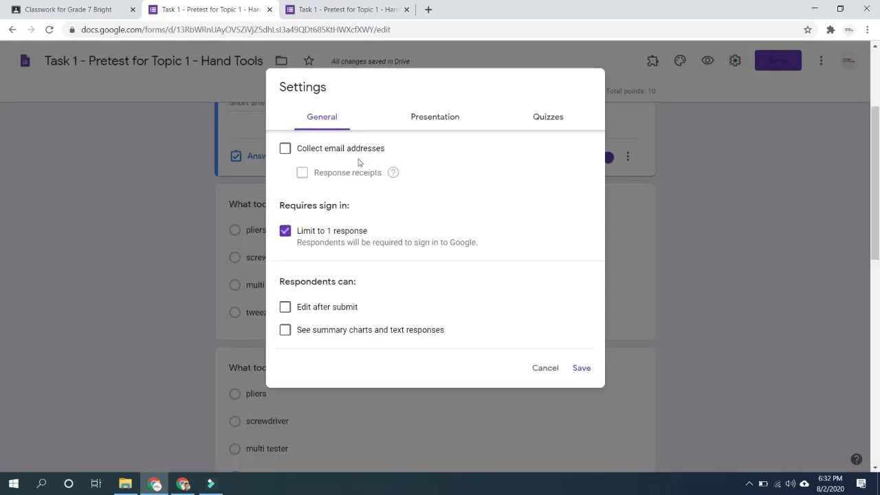
pyautogui.click(415, 122)
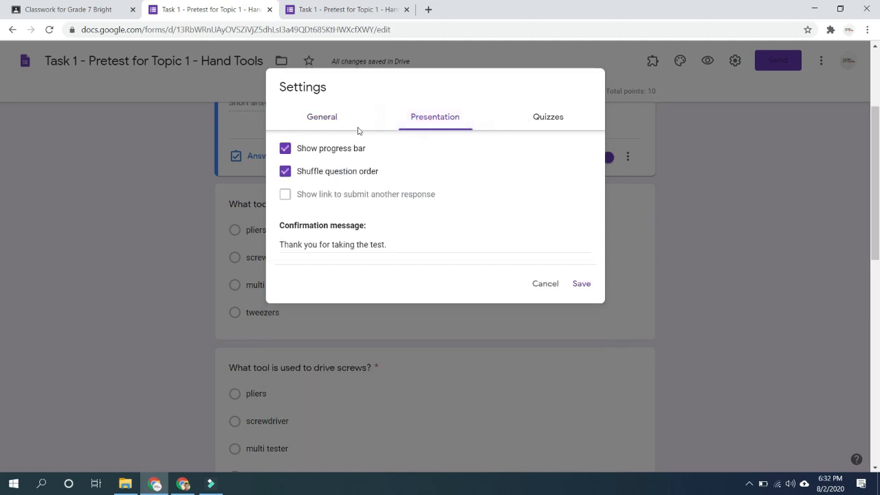
pyautogui.click(334, 11)
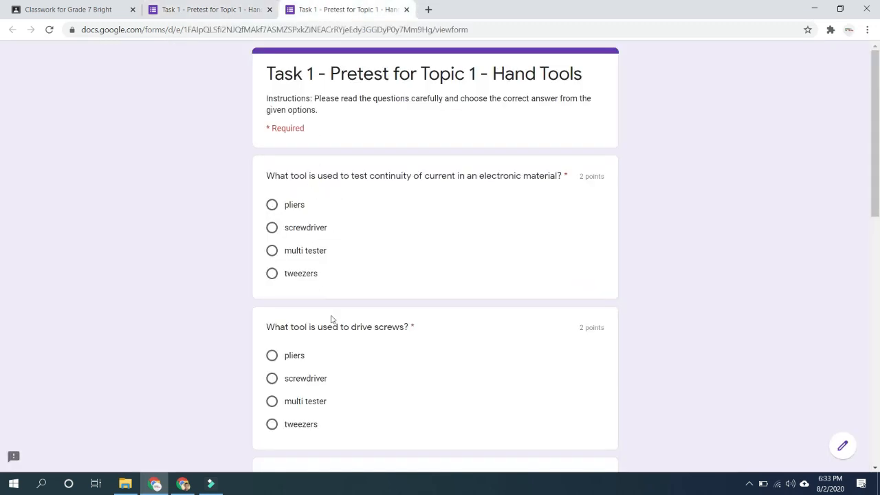
pyautogui.scroll(-5, 330, 319)
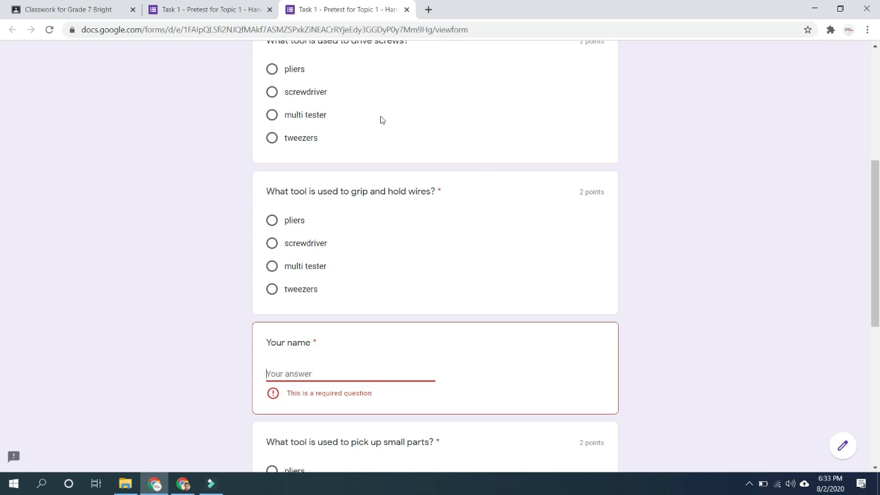
pyautogui.click(208, 9)
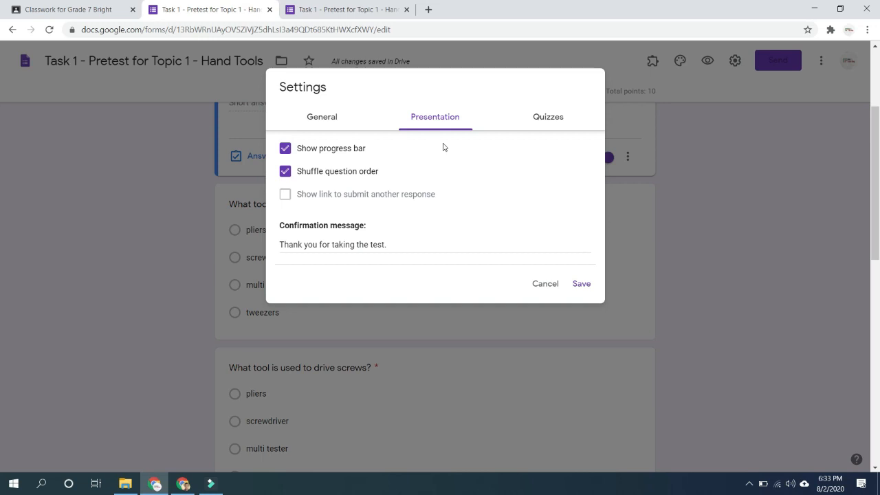
# - Toggle the shuffled question order off and back on, and save the form settings
pyautogui.click(285, 172)
pyautogui.click(286, 172)
pyautogui.click(580, 283)
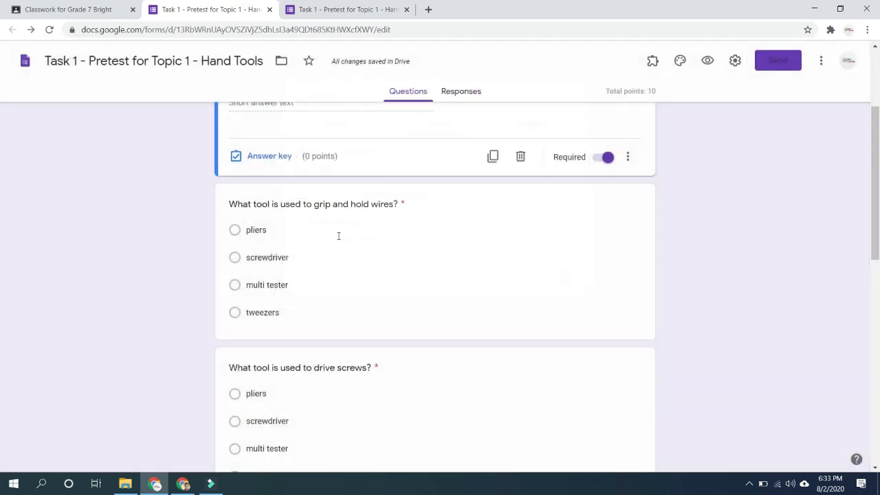
# - Add a section after the "Your name" question to separate it from the hand-tool questions
pyautogui.scroll(2, 323, 234)
pyautogui.scroll(1, 314, 230)
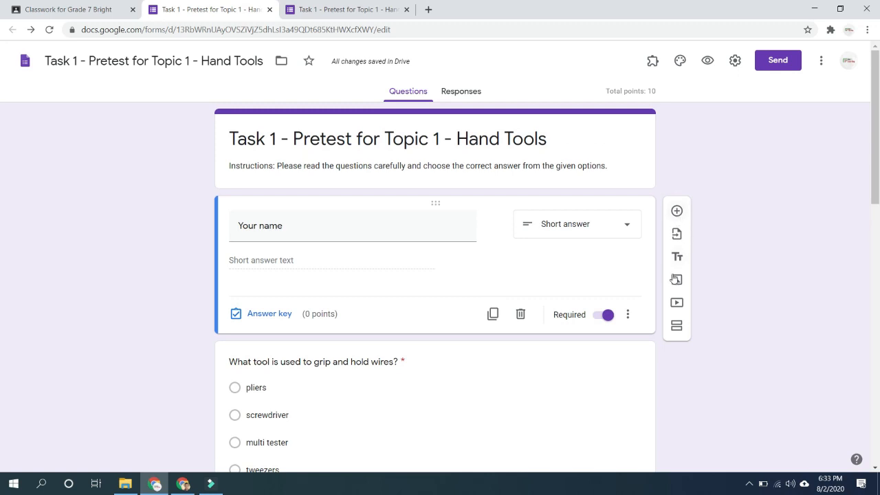
pyautogui.click(676, 328)
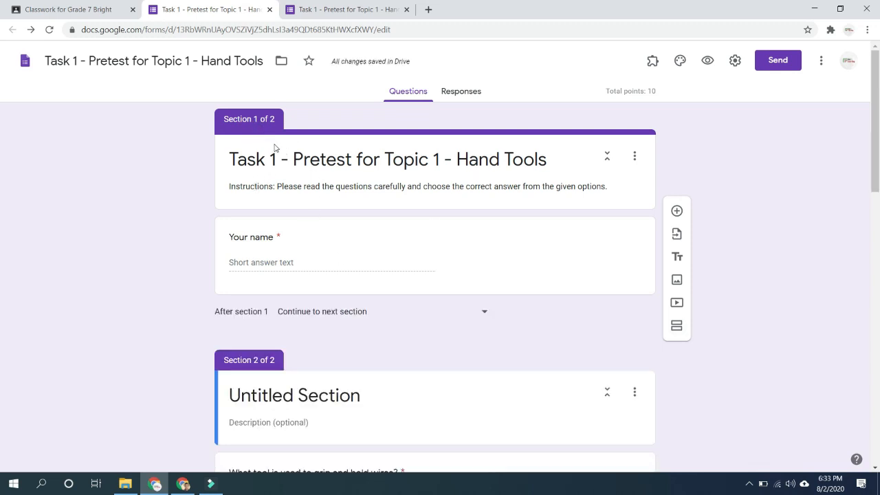
pyautogui.moveTo(259, 119); pyautogui.dragTo(275, 158)
pyautogui.click(276, 256)
pyautogui.scroll(-2, 145, 323)
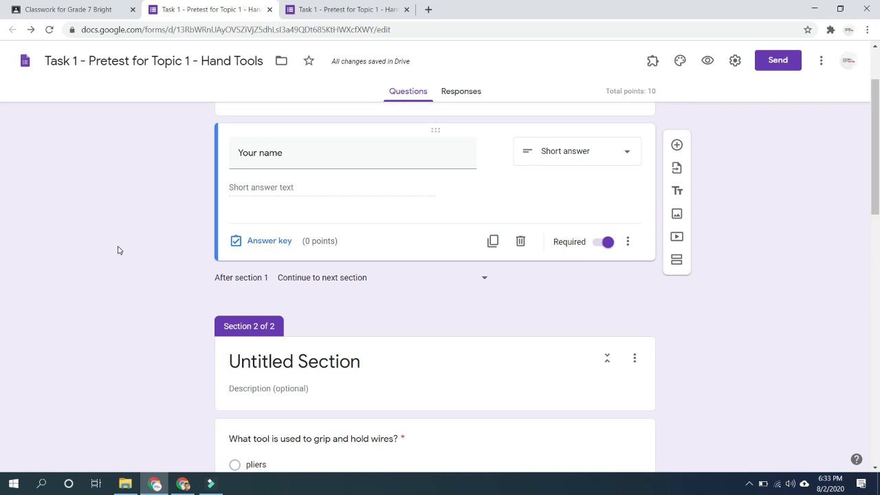
# - Title the second section "Start here"
pyautogui.scroll(-2, 131, 268)
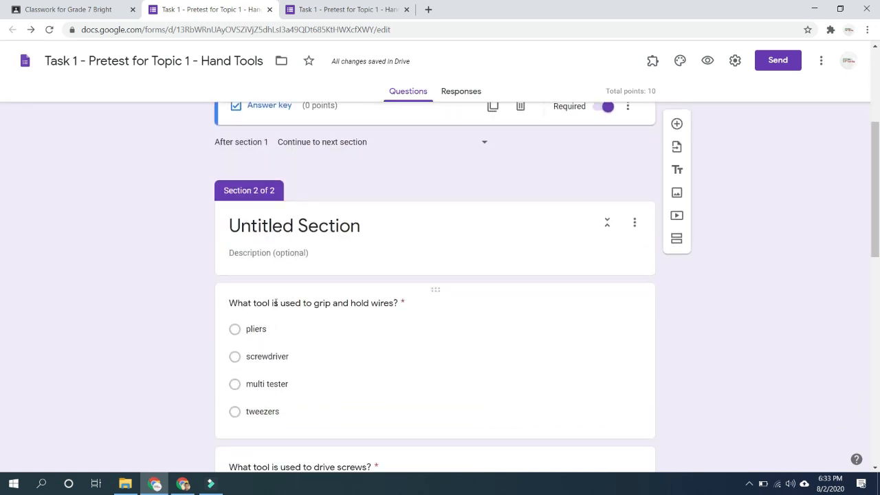
pyautogui.scroll(-1, 291, 305)
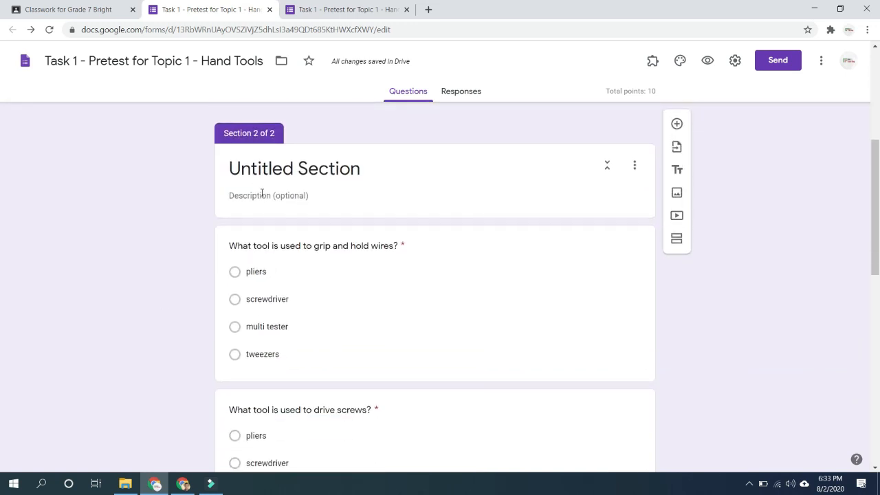
pyautogui.click(249, 172)
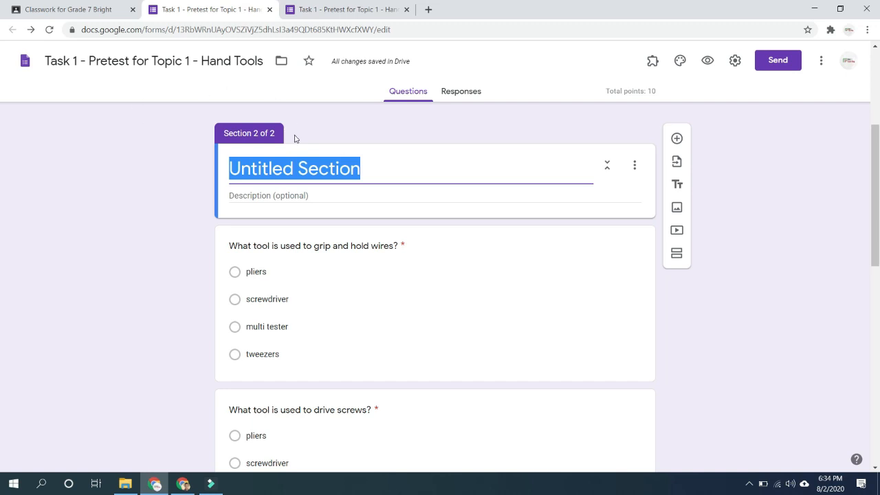
pyautogui.scroll(2, 290, 178)
pyautogui.scroll(2, 275, 232)
pyautogui.scroll(-2, 236, 234)
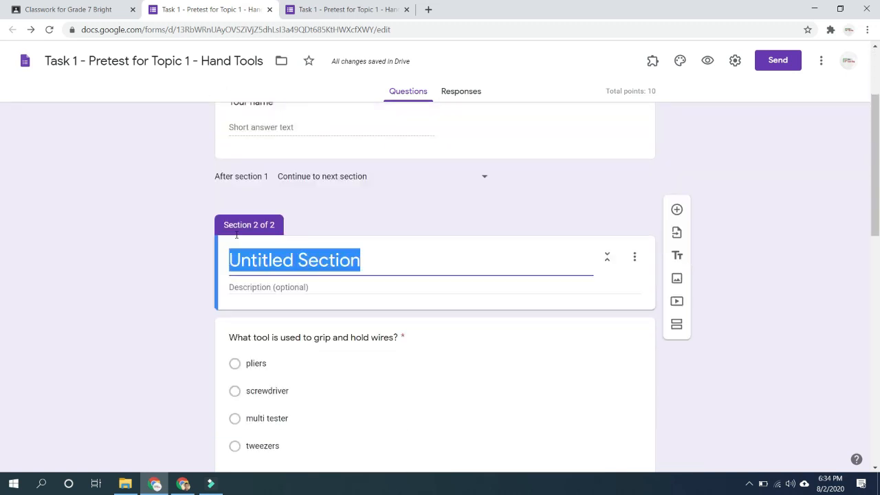
pyautogui.scroll(-1, 235, 234)
pyautogui.write('Start')
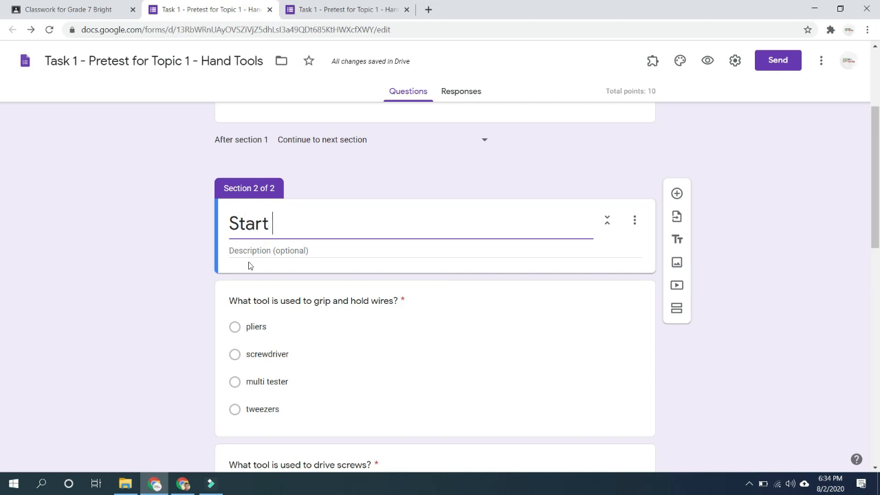
pyautogui.write(' here')
# - Move the instructions text from the form description in section 1 to the description of section 2
pyautogui.scroll(3, 89, 267)
pyautogui.tripleClick(295, 192)
pyautogui.hotkey('ctrl', 'c')
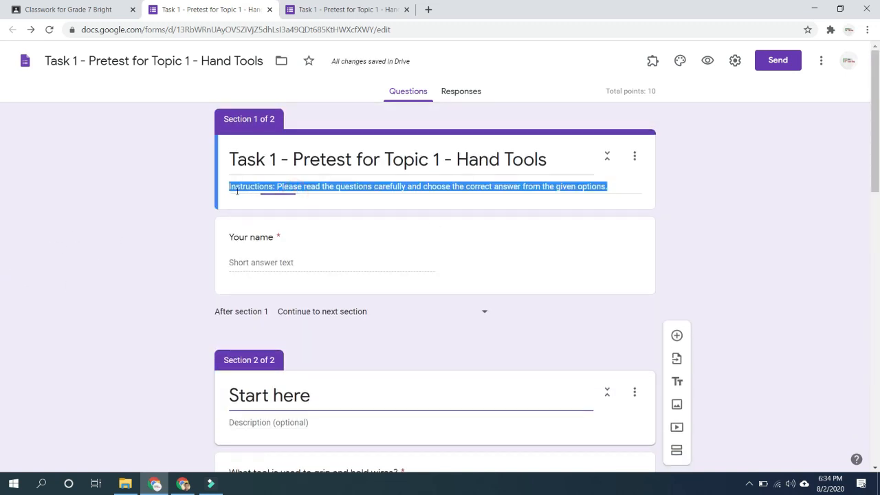
pyautogui.press('BackSpace')
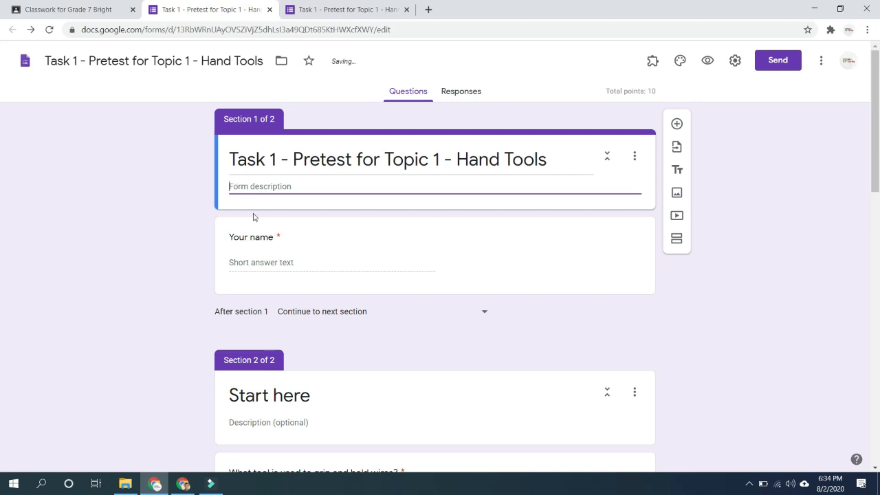
pyautogui.scroll(-3, 253, 217)
pyautogui.click(234, 193)
pyautogui.hotkey('ctrl', 'v')
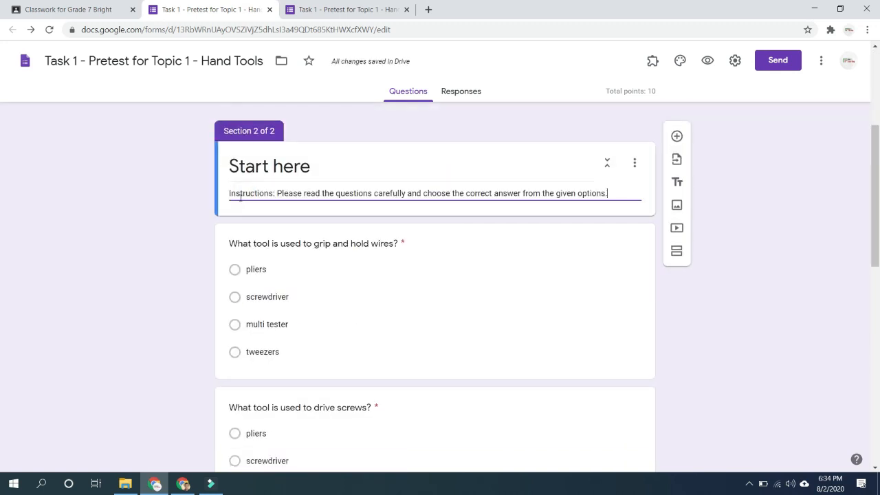
# - Retitle the second section "Answer This"
pyautogui.tripleClick(319, 166)
pyautogui.write('Answer This')
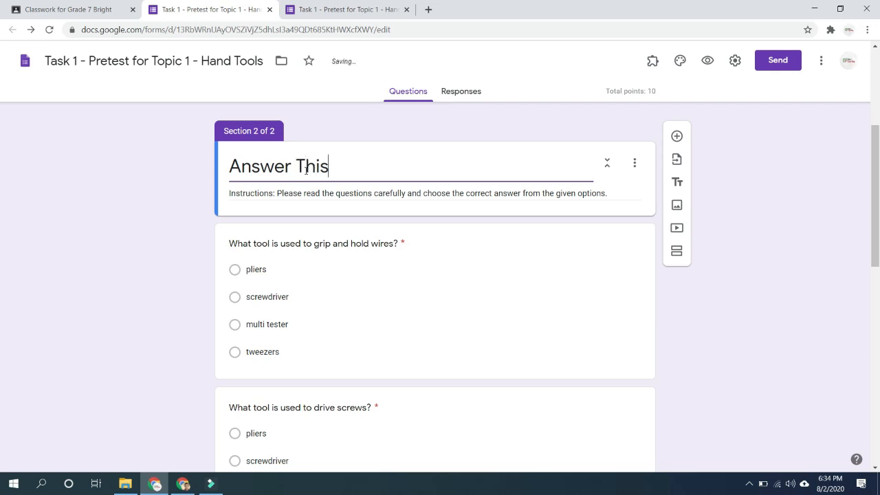
pyautogui.click(745, 233)
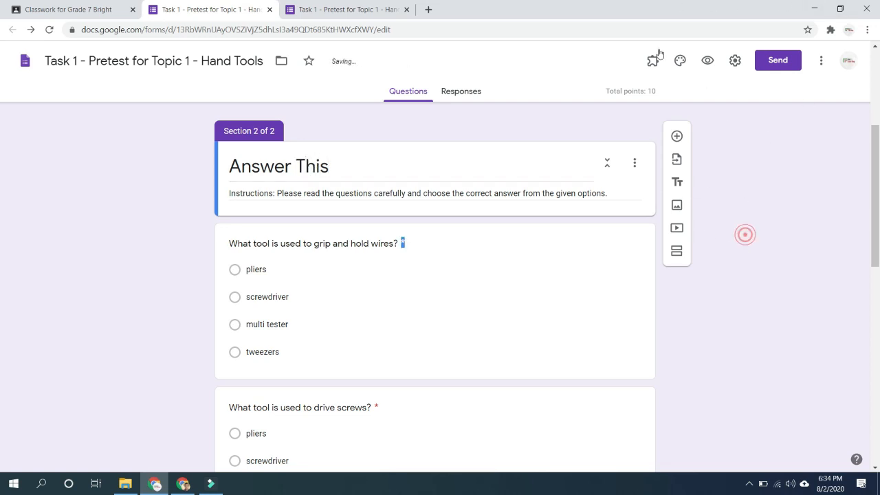
# - Reload the form preview, fill in the name question with "Sample", and continue to the second page
pyautogui.click(357, 9)
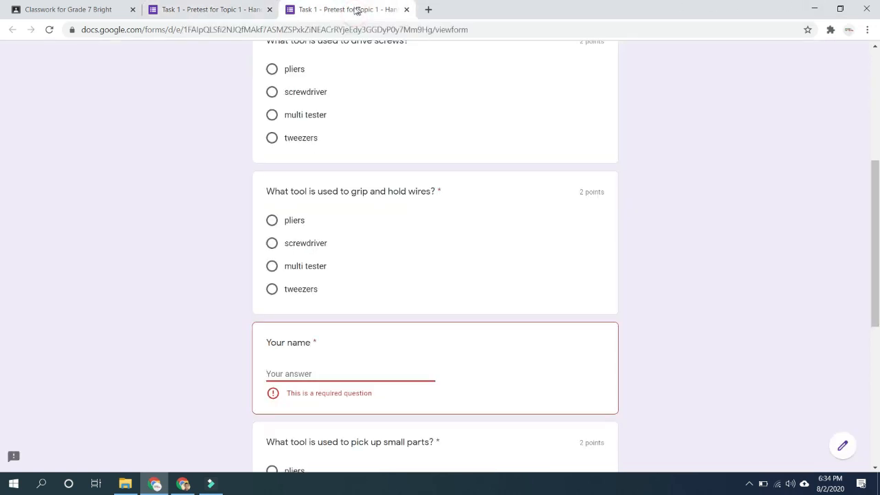
pyautogui.click(48, 29)
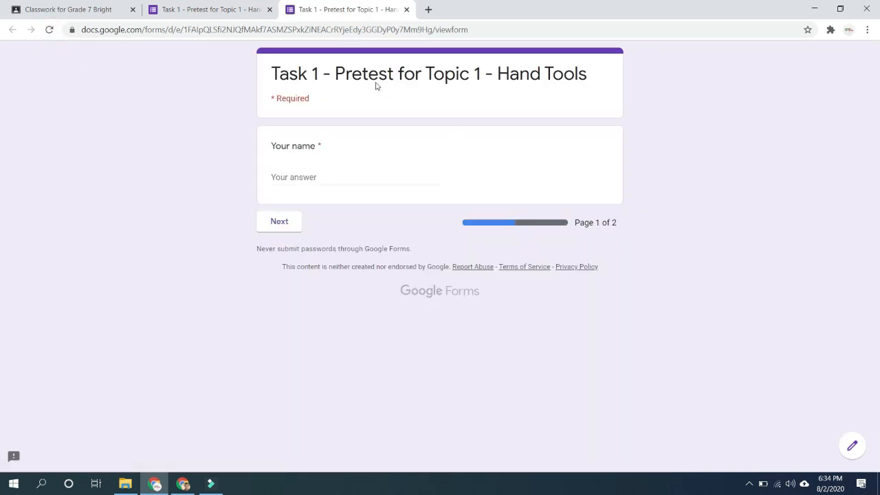
pyautogui.moveTo(273, 74); pyautogui.dragTo(599, 79)
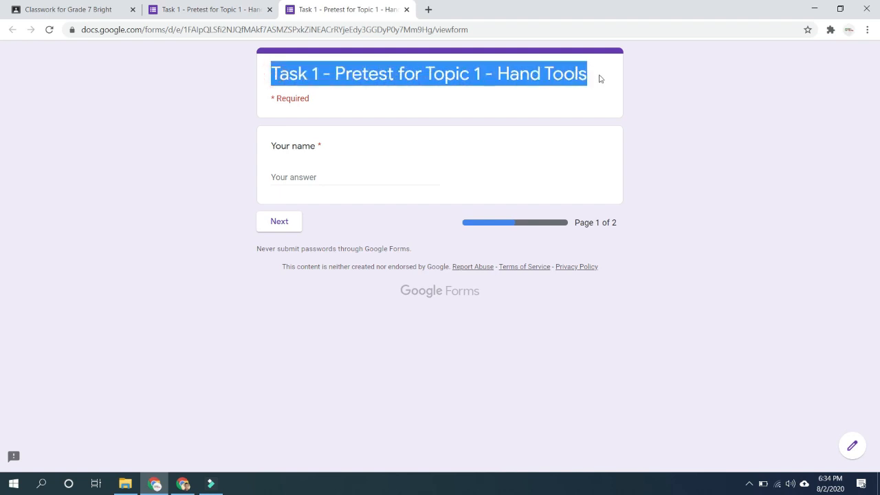
pyautogui.click(303, 179)
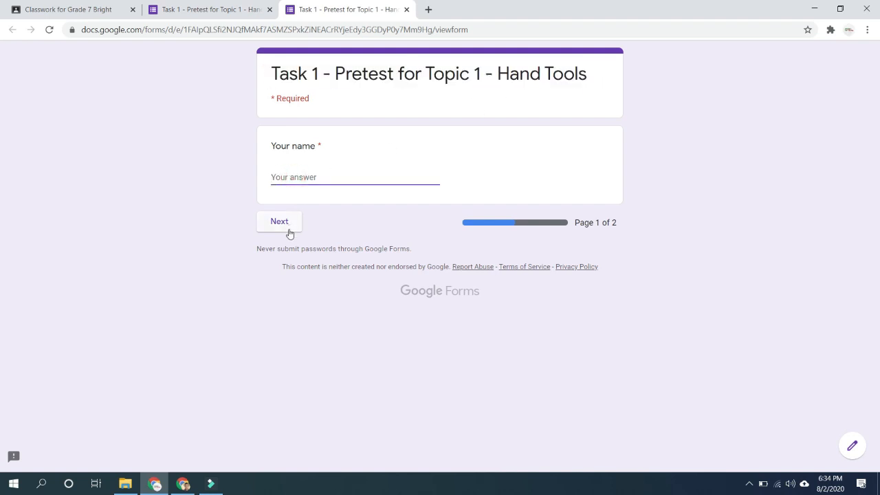
pyautogui.write('Sample')
pyautogui.click(283, 226)
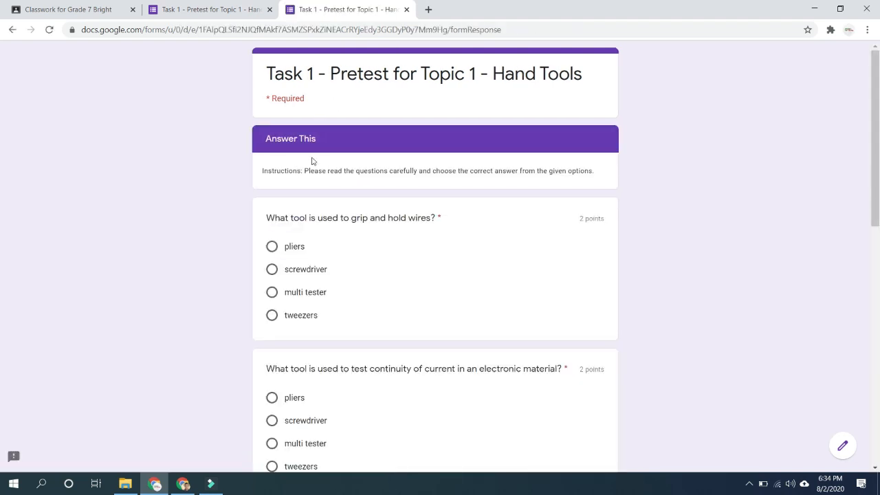
# - Check the second page's section title, instructions and question list in the preview
pyautogui.tripleClick(275, 141)
pyautogui.moveTo(303, 171); pyautogui.dragTo(571, 196)
pyautogui.scroll(-1, 388, 336)
pyautogui.scroll(-6, 389, 336)
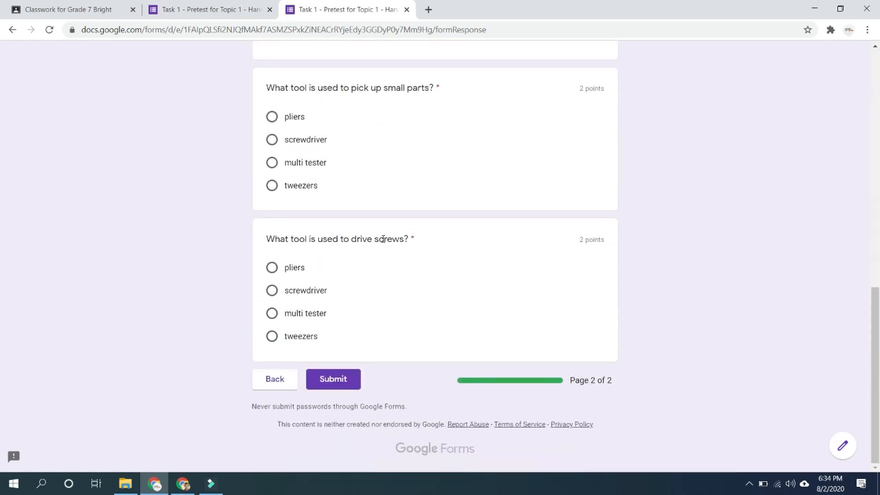
pyautogui.scroll(7, 392, 261)
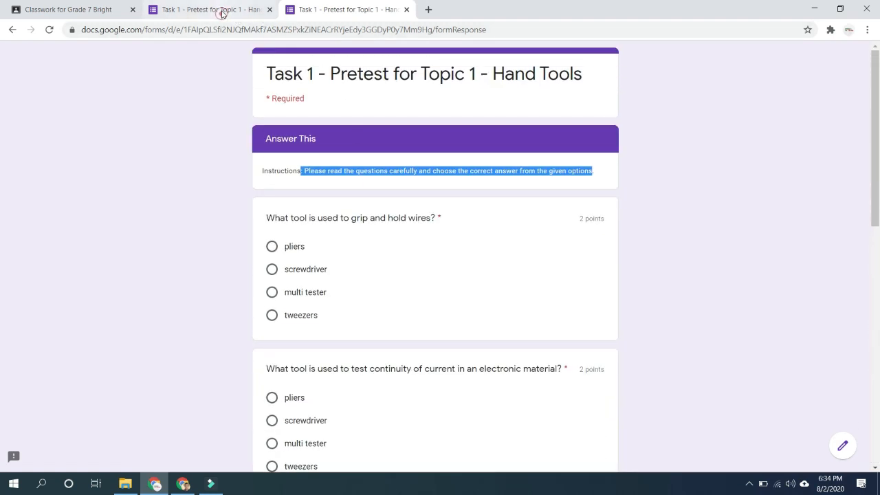
# - Return to the form editor and compare its two sections with the preview
pyautogui.click(222, 10)
pyautogui.scroll(3, 321, 257)
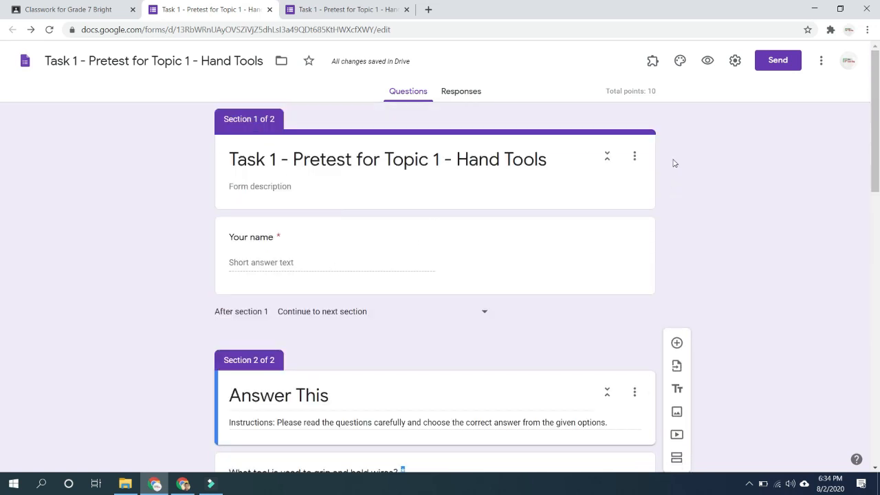
pyautogui.click(147, 128)
pyautogui.click(401, 14)
pyautogui.click(244, 10)
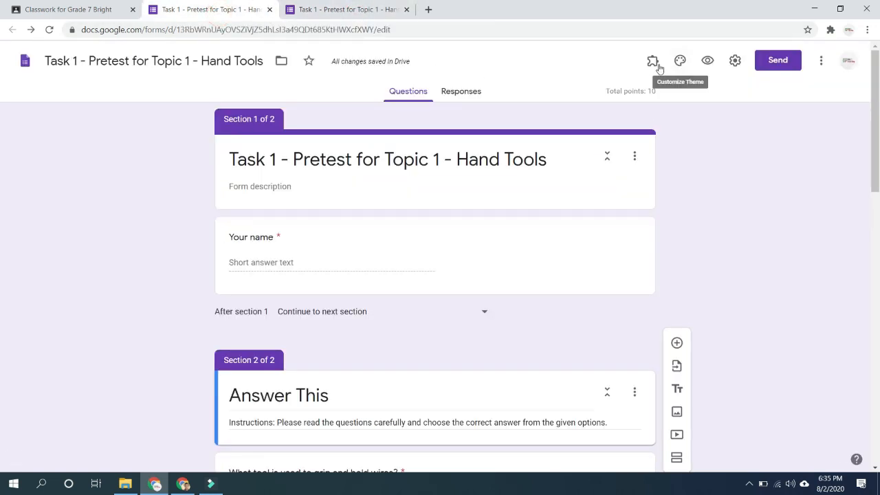
# - Add the colored laboratory flasks picture from the Work and School themes as the form's header image
pyautogui.click(681, 62)
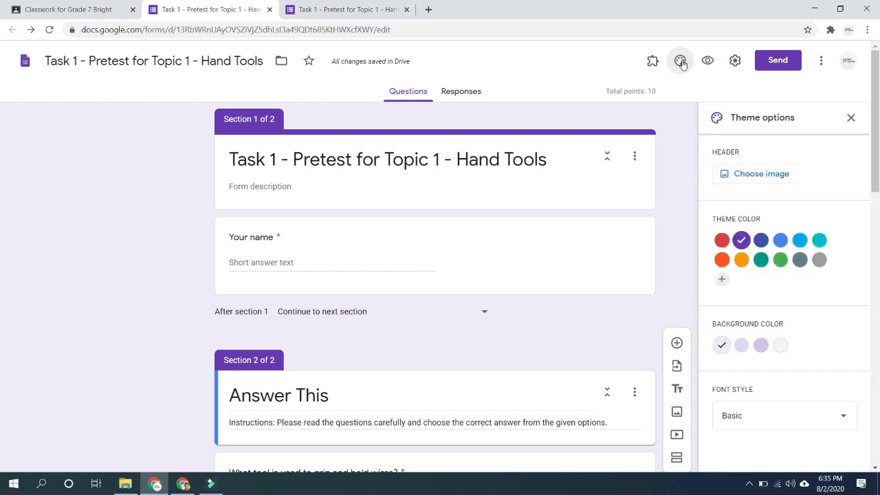
pyautogui.click(749, 179)
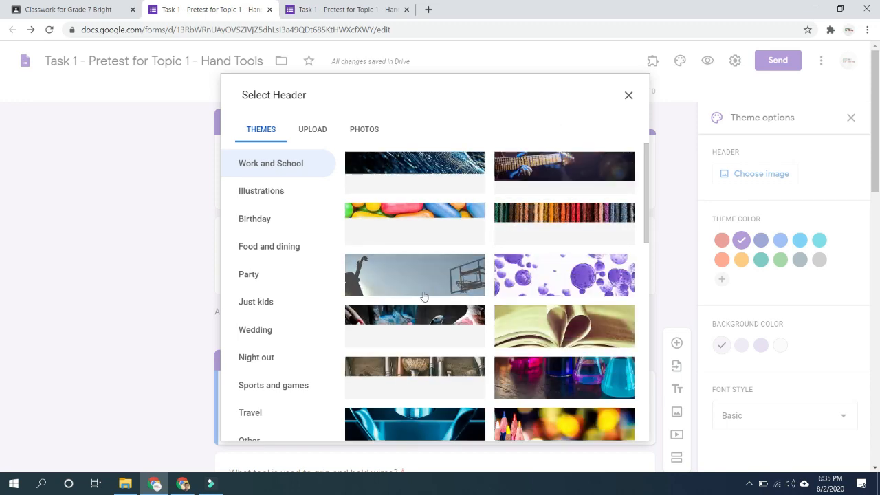
pyautogui.scroll(-3, 481, 360)
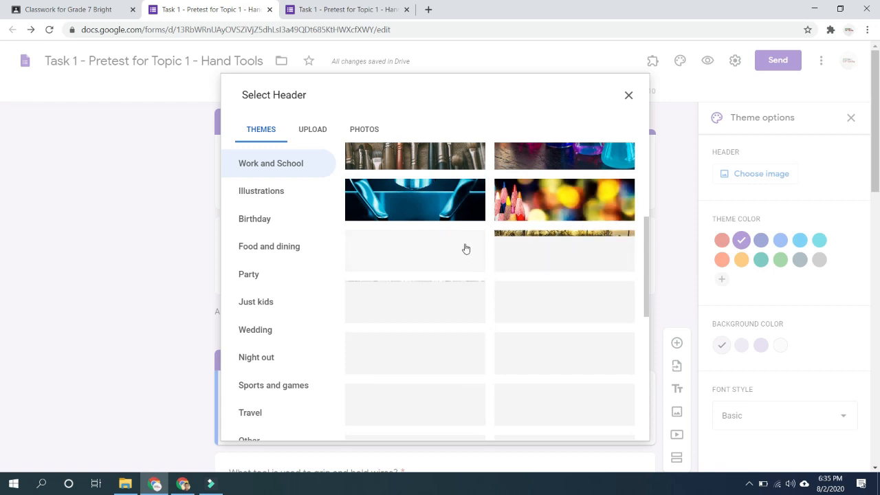
pyautogui.scroll(2, 463, 250)
pyautogui.scroll(-3, 502, 335)
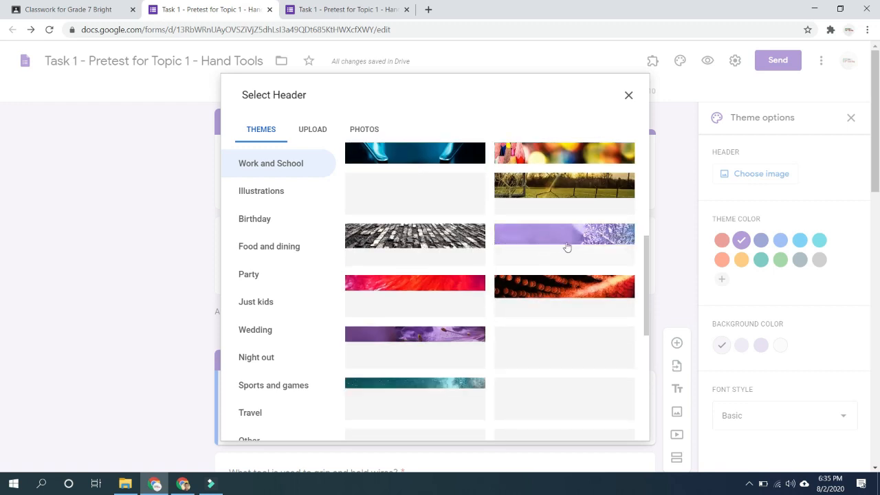
pyautogui.scroll(2, 554, 279)
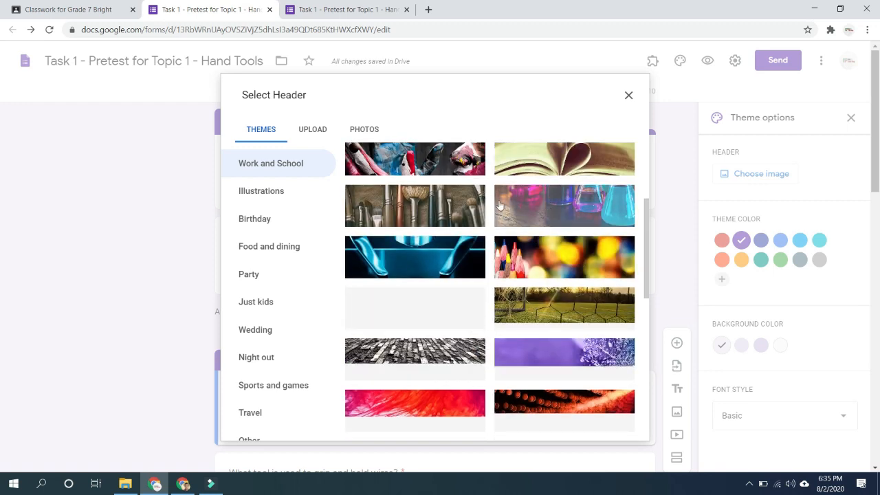
pyautogui.click(546, 205)
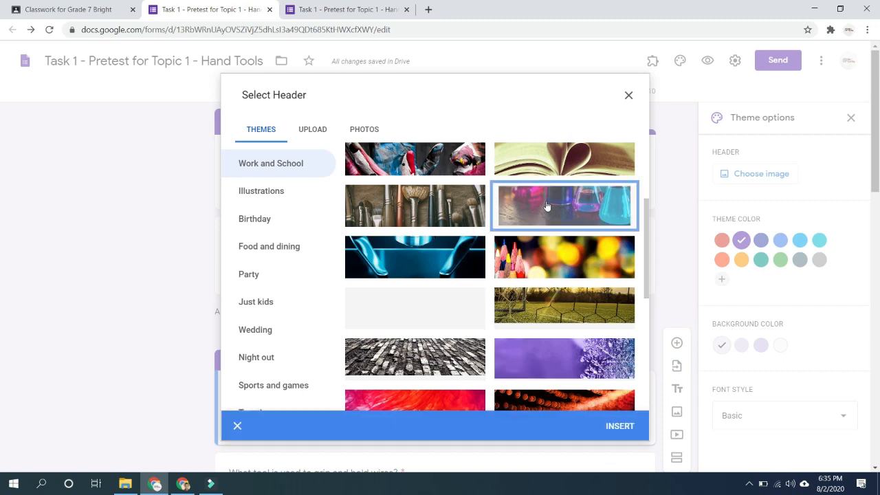
pyautogui.click(615, 431)
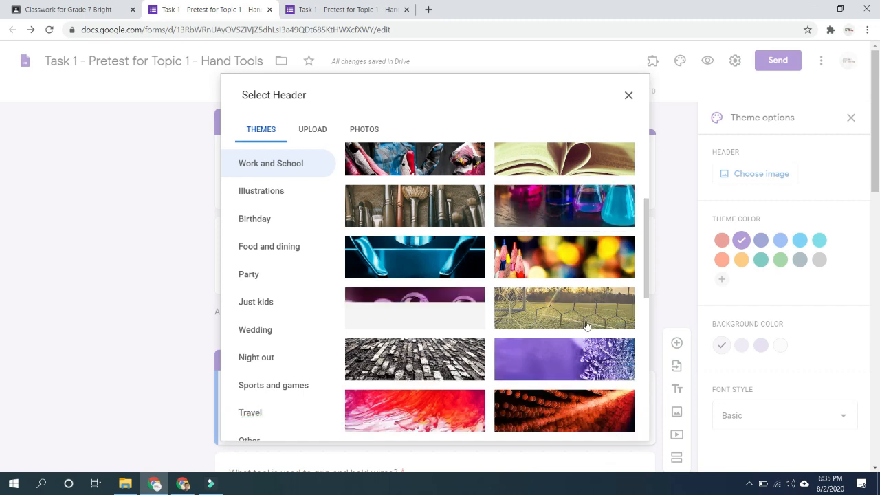
pyautogui.click(555, 204)
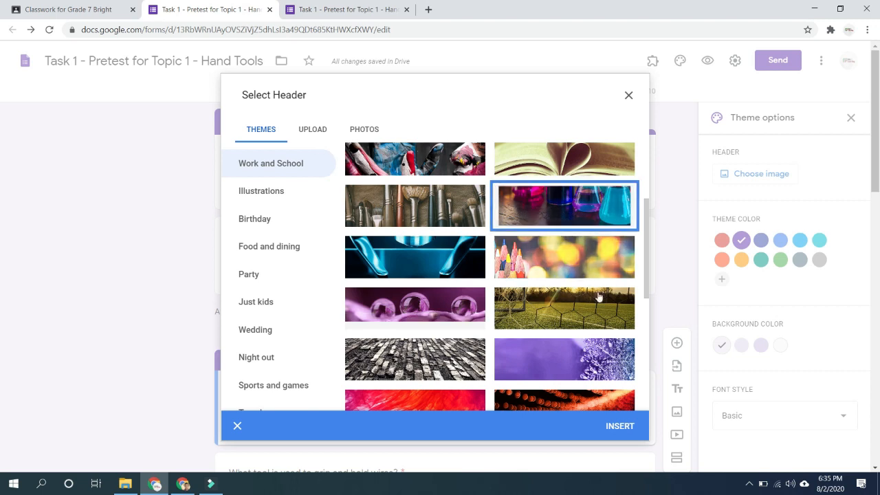
pyautogui.click(621, 422)
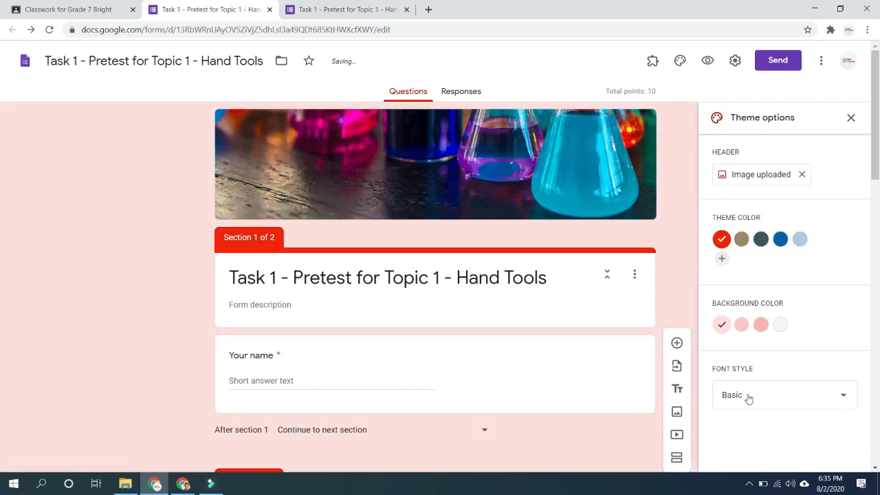
# - Change the form's theme color to the dark gray-green swatch and review both sections
pyautogui.click(761, 239)
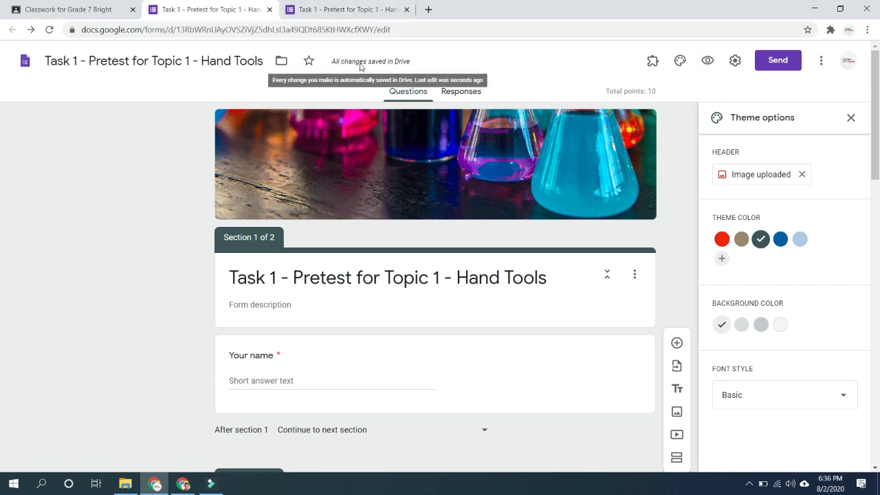
pyautogui.scroll(-10, 396, 234)
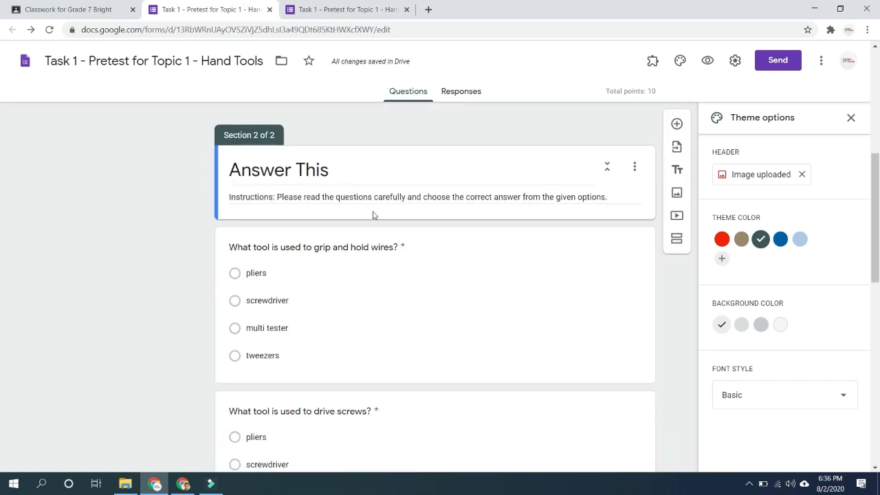
pyautogui.scroll(-6, 373, 240)
pyautogui.scroll(10, 344, 287)
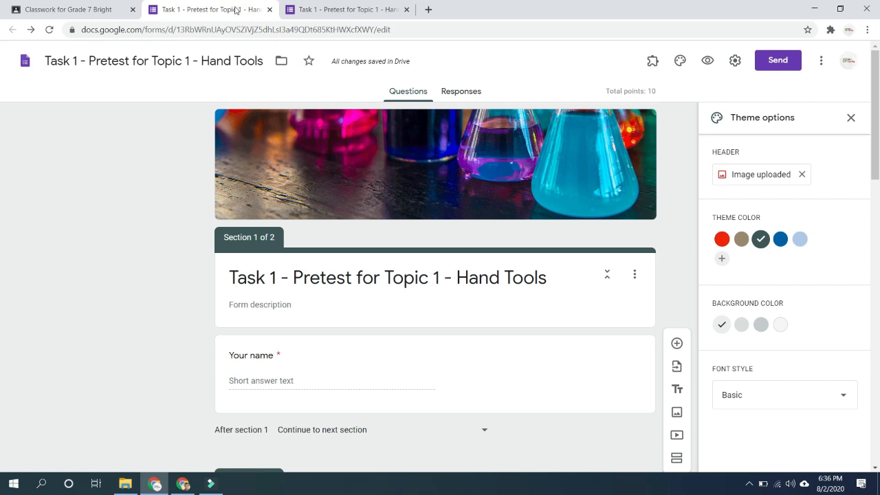
# - Close the form editor and the preview, leaving the unsent sample response, to return to the Classroom assignment
pyautogui.click(270, 10)
pyautogui.click(270, 10)
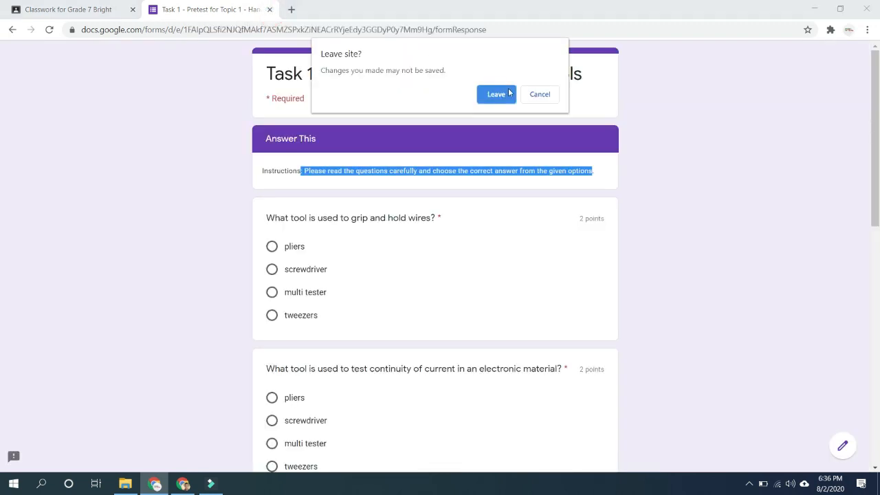
pyautogui.click(496, 94)
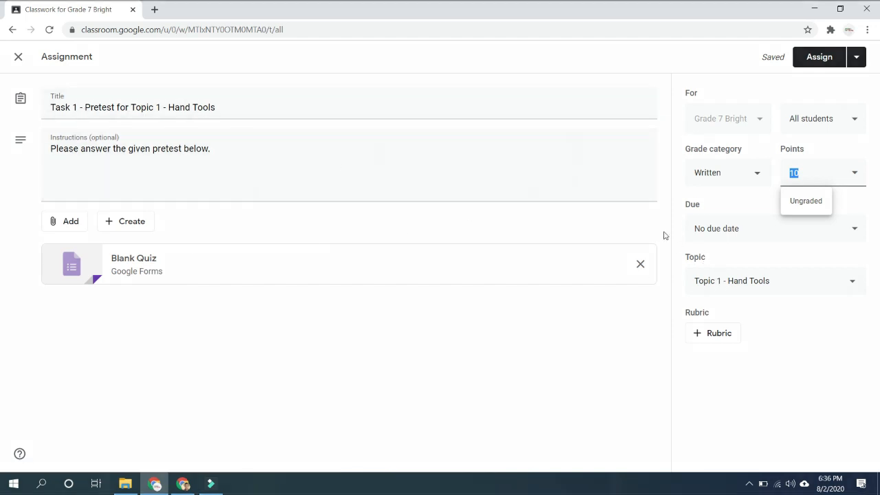
# - Dismiss the points suggestion and check the assignment's save status
pyautogui.click(731, 381)
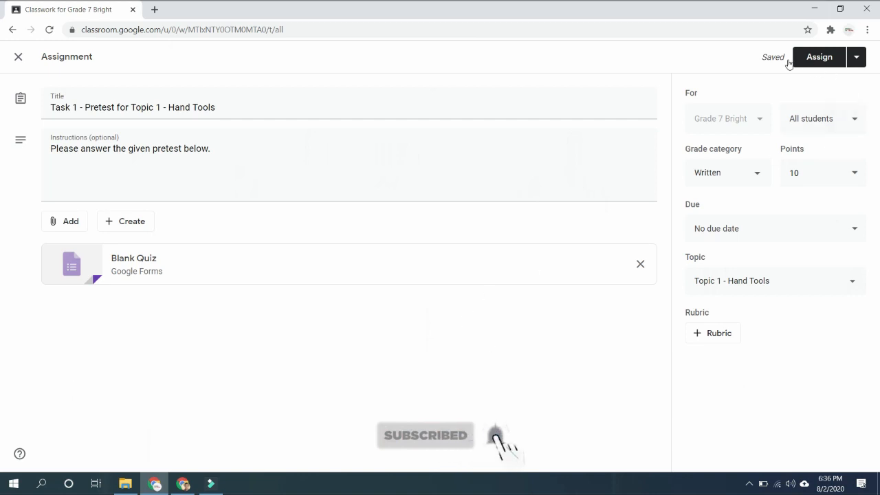
pyautogui.click(764, 58)
pyautogui.moveTo(773, 59); pyautogui.dragTo(781, 61)
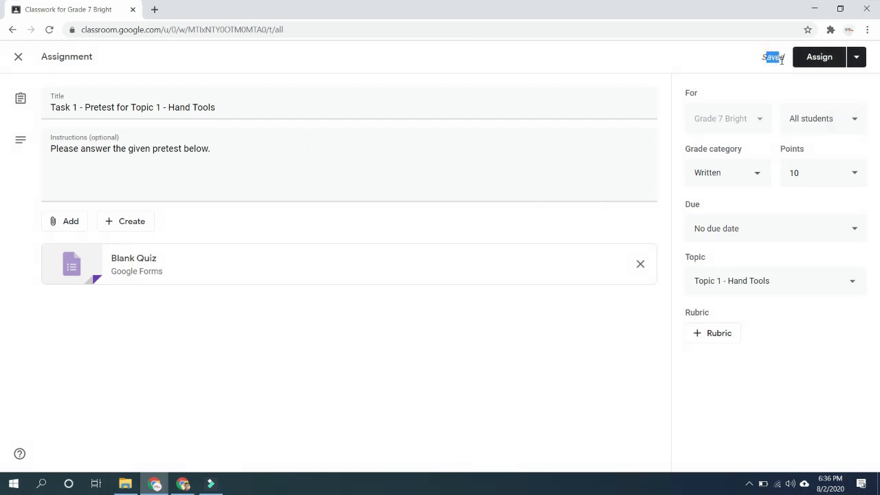
pyautogui.tripleClick(775, 58)
pyautogui.tripleClick(770, 58)
pyautogui.click(740, 55)
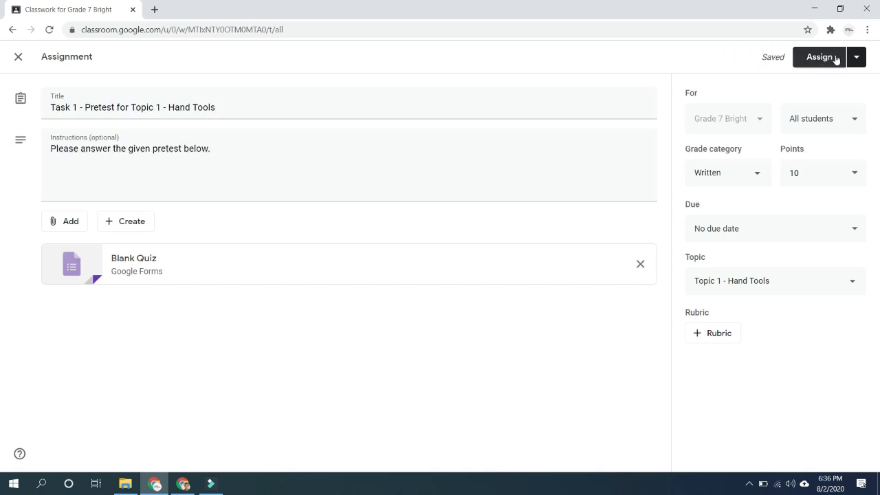
# - Review the assignment's publishing options and its scheduling dialog, leaving the assignment unscheduled
pyautogui.click(855, 59)
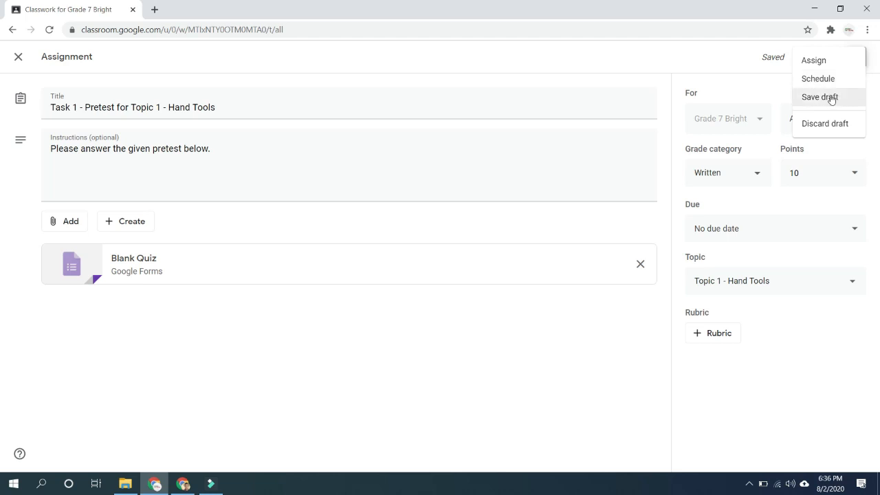
pyautogui.click(704, 59)
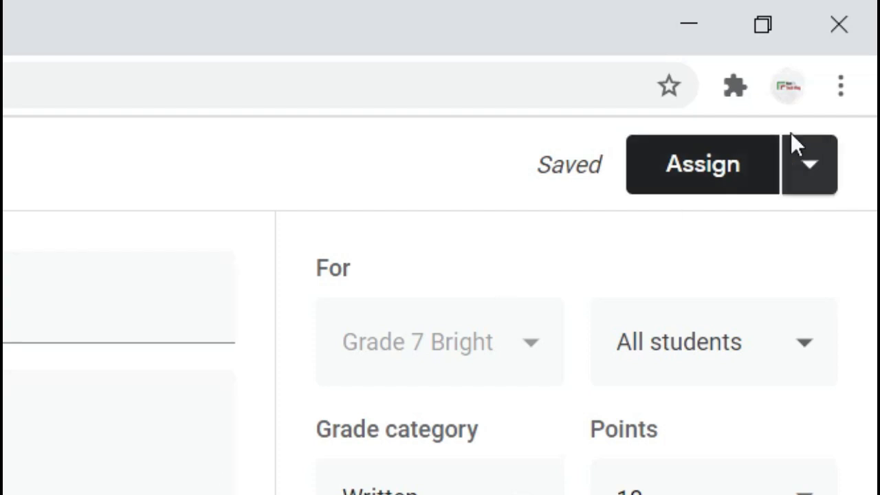
pyautogui.click(809, 173)
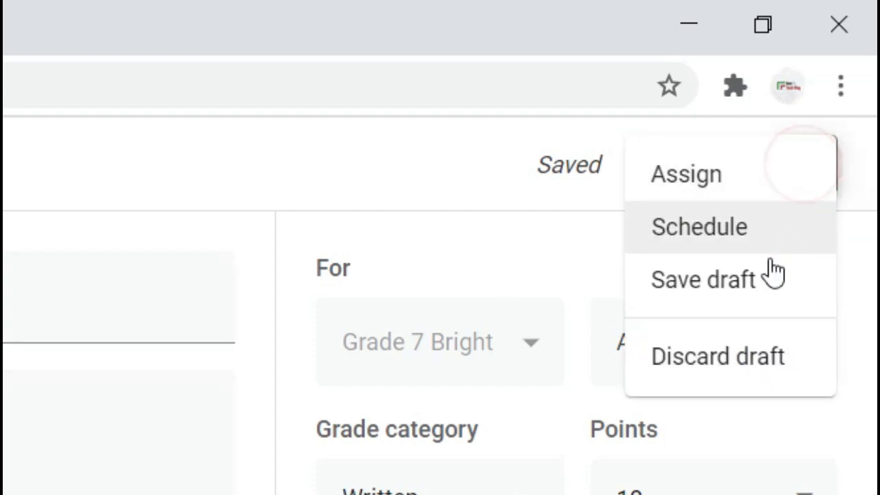
pyautogui.click(436, 174)
pyautogui.click(825, 168)
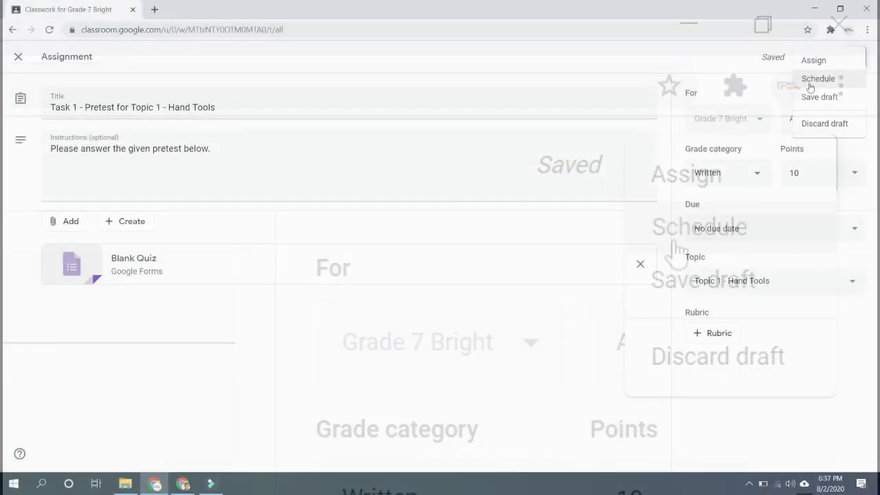
pyautogui.click(817, 81)
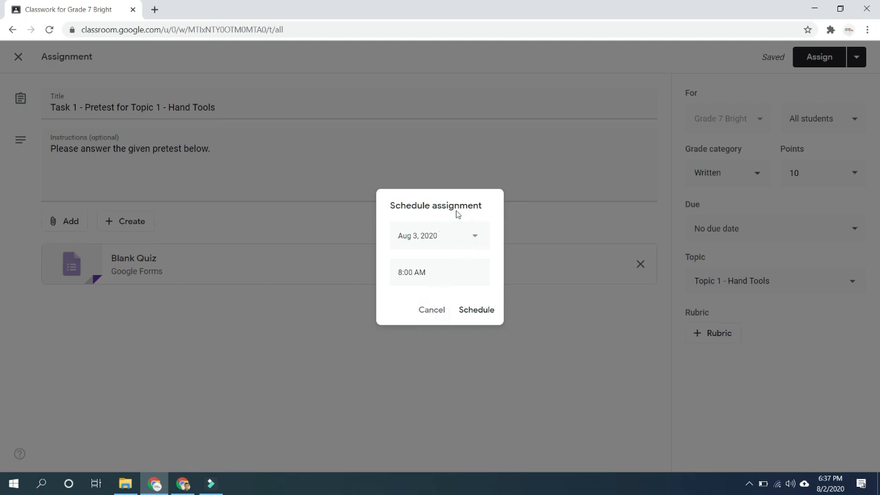
pyautogui.click(430, 310)
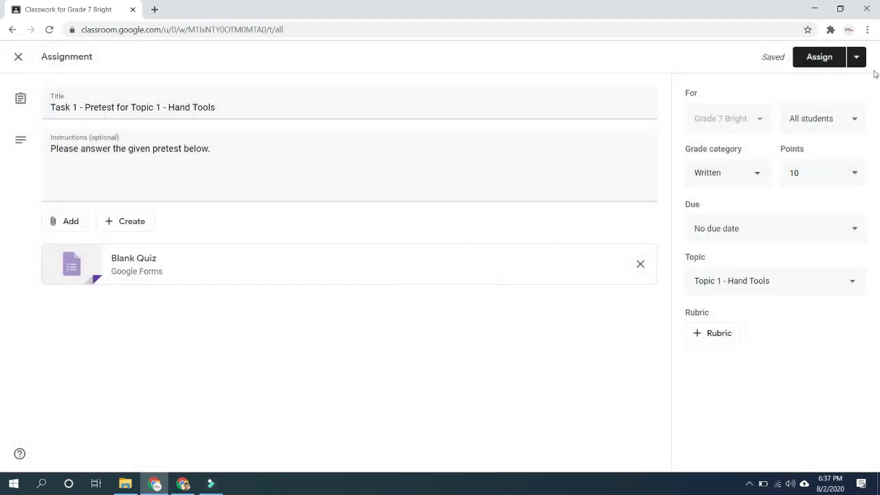
# - Save the Task 1 pretest quiz assignment as a draft
pyautogui.click(857, 59)
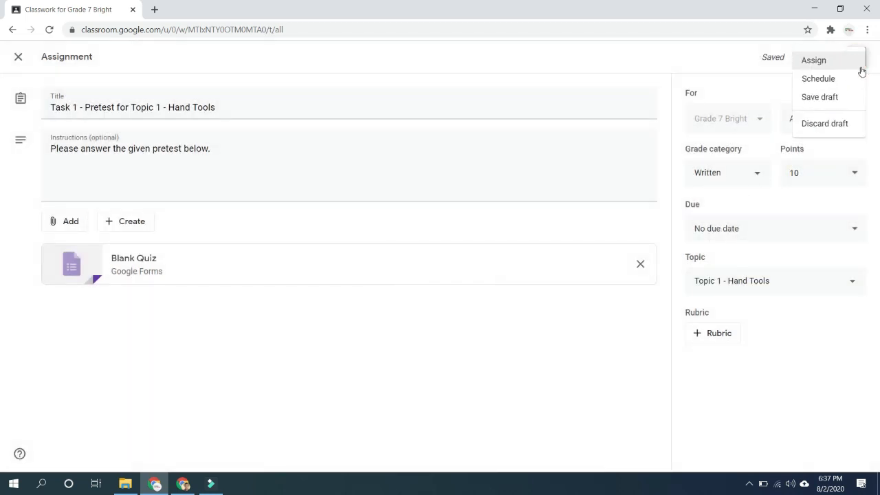
pyautogui.click(824, 100)
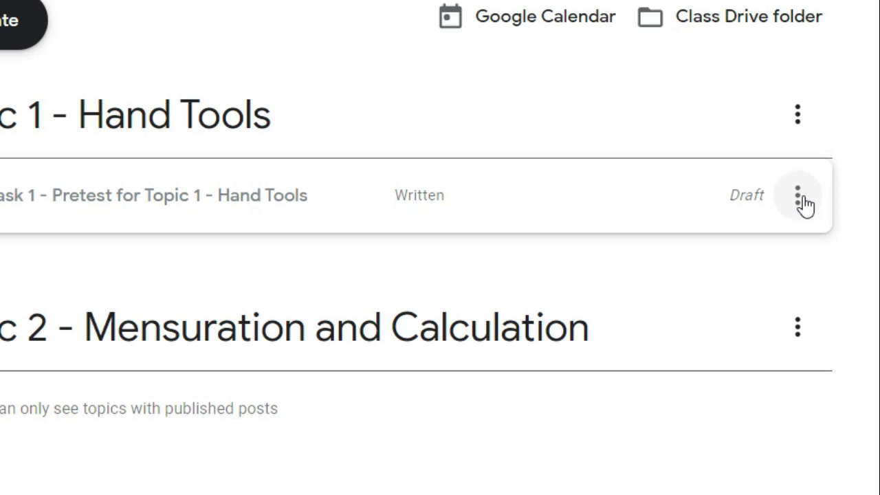
# - Reopen the Task 1 pretest draft for editing, check its publishing options, and close it without changes
pyautogui.click(801, 202)
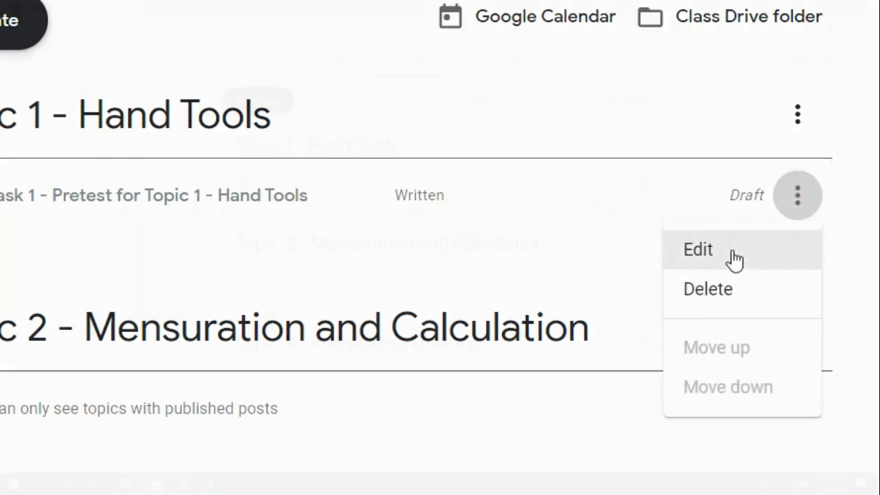
pyautogui.click(734, 257)
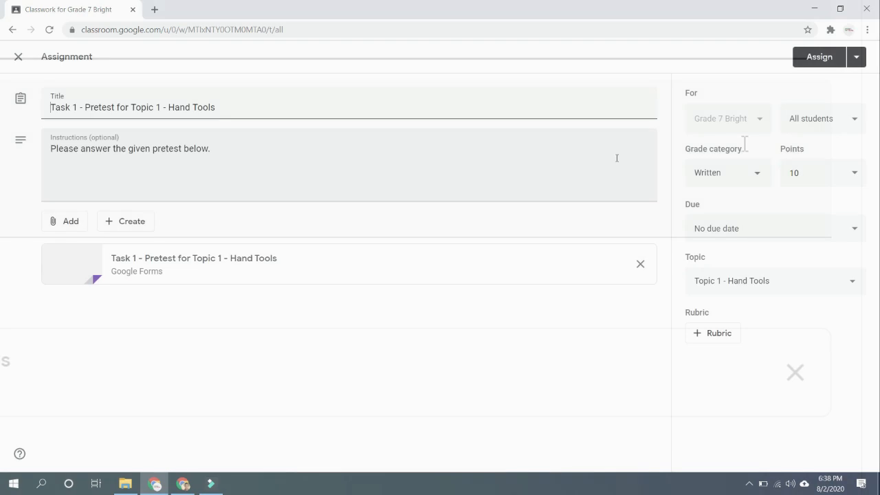
pyautogui.click(857, 58)
pyautogui.click(580, 64)
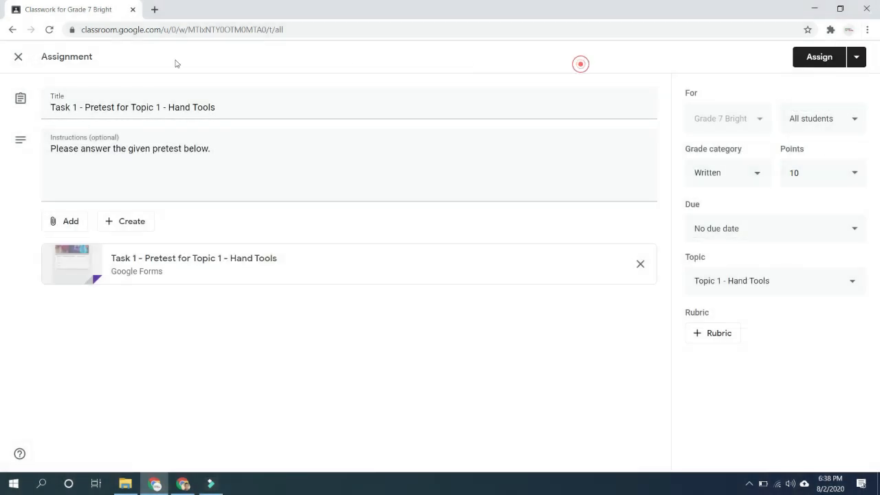
pyautogui.click(18, 56)
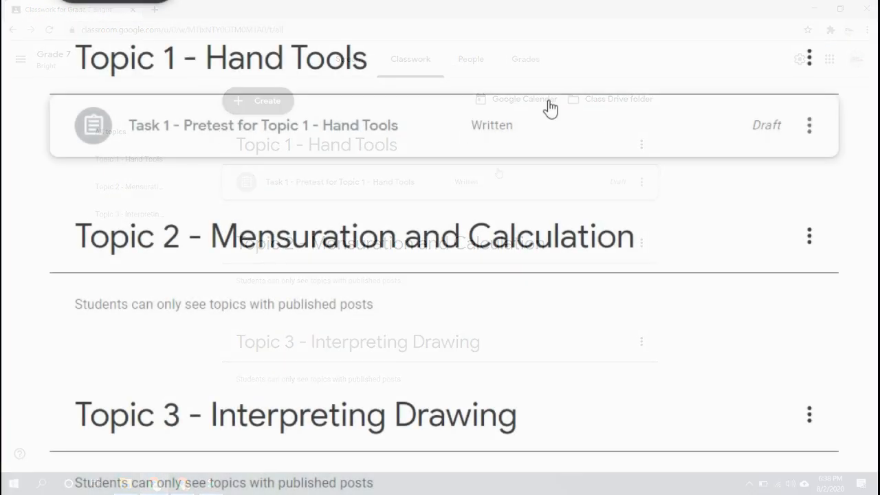
# - Expand the Task 1 draft's details under Topic 1, open its assignment editor to review the publishing choices, and return to Classwork
pyautogui.click(433, 183)
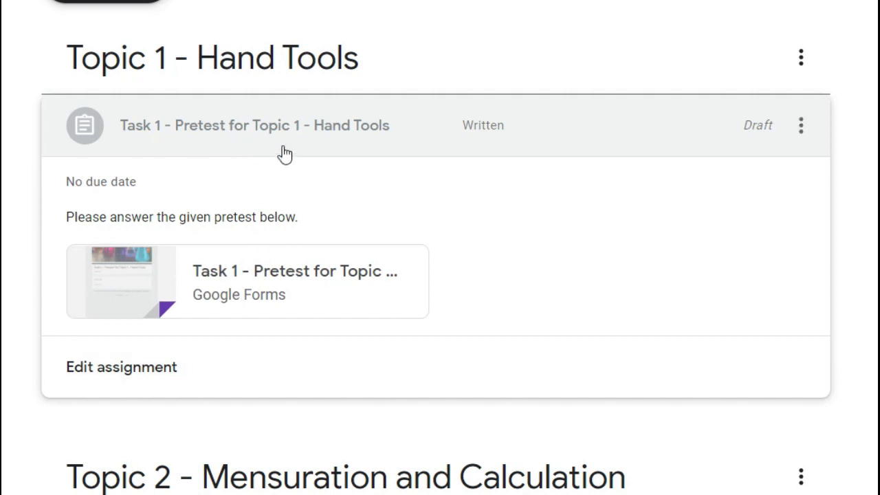
pyautogui.click(88, 369)
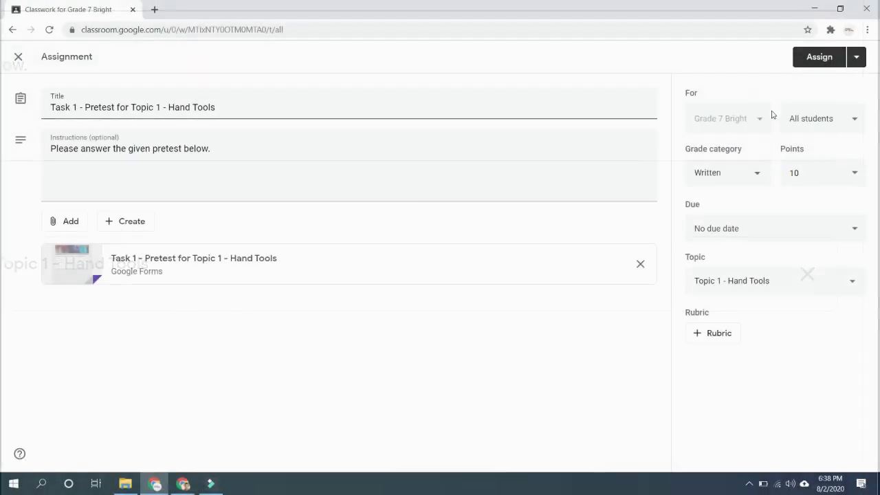
pyautogui.click(857, 57)
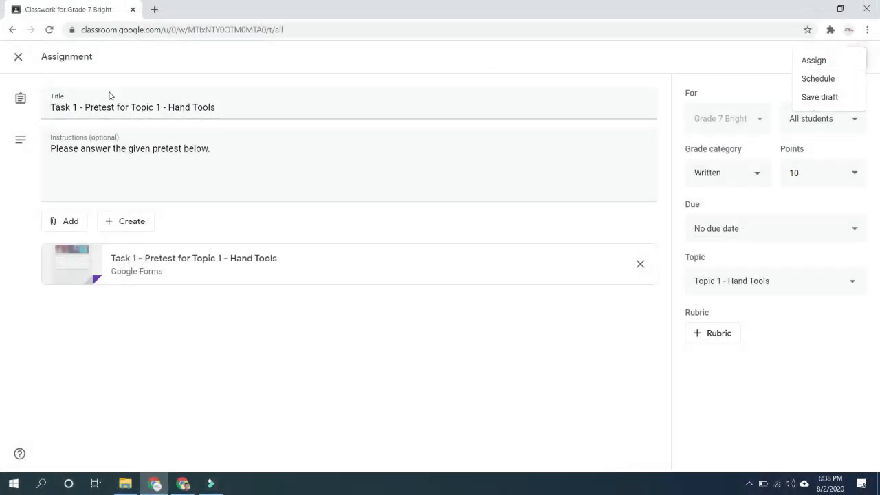
pyautogui.click(18, 58)
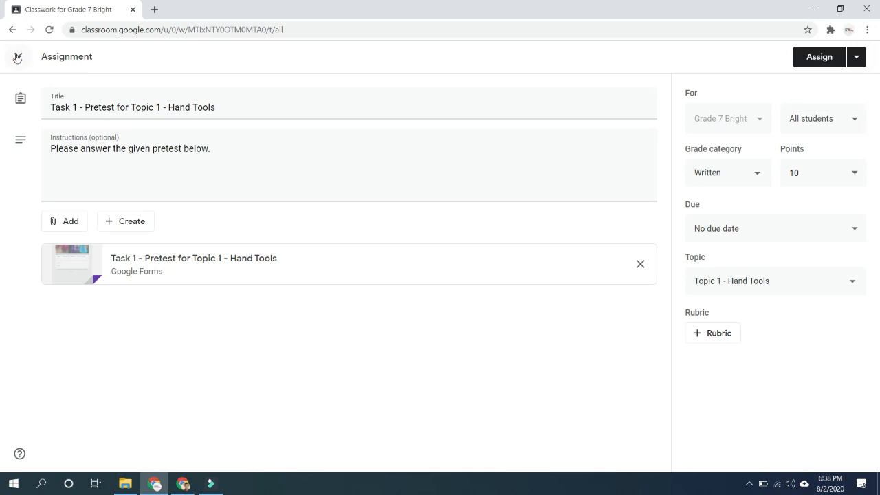
pyautogui.click(17, 57)
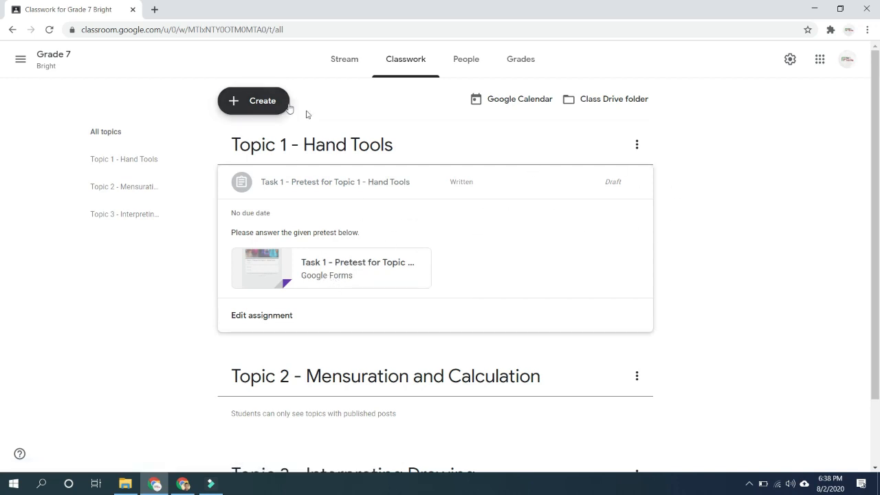
pyautogui.click(249, 106)
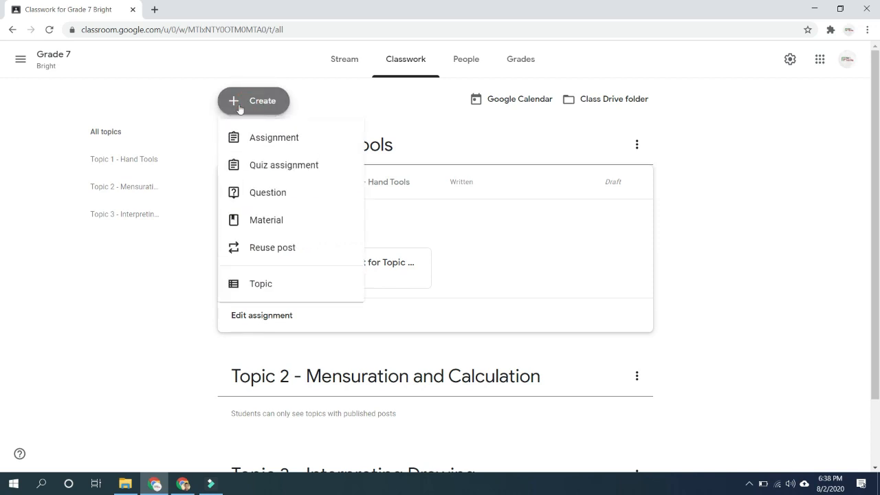
pyautogui.click(286, 166)
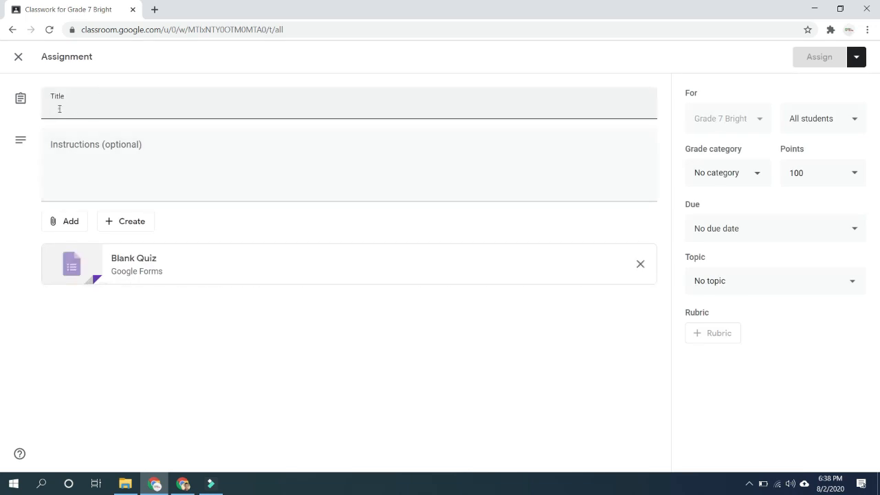
pyautogui.click(61, 159)
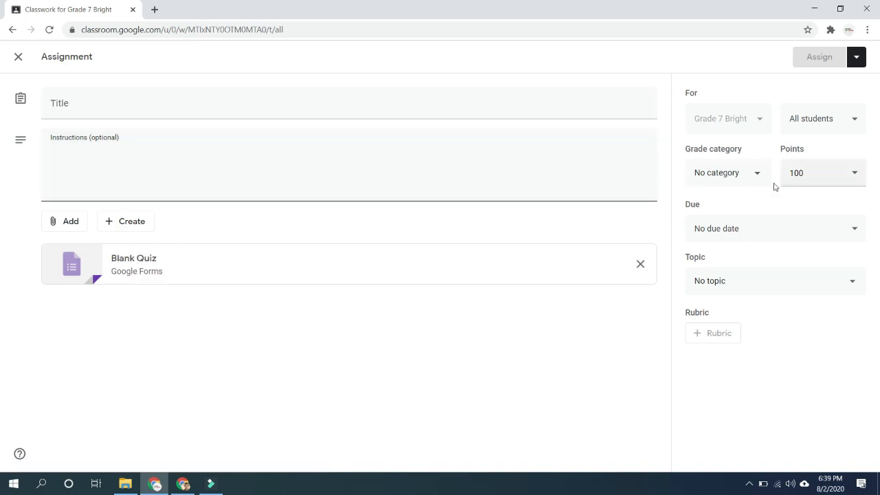
pyautogui.click(740, 173)
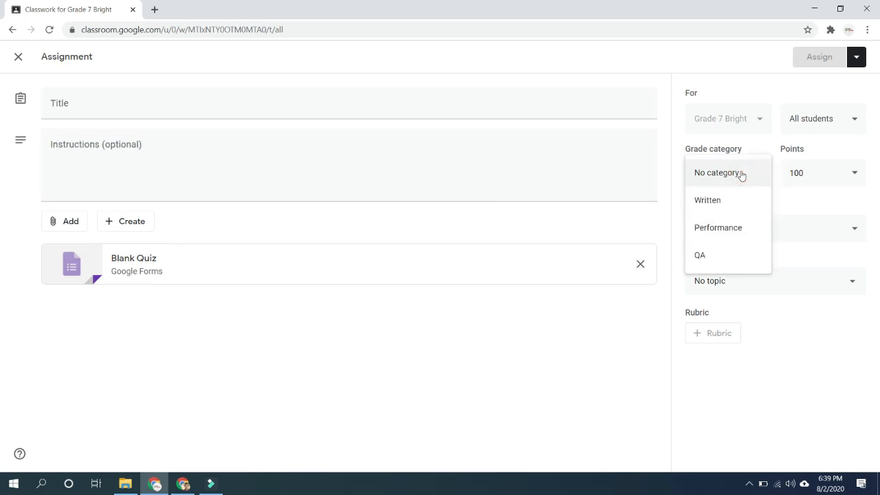
pyautogui.click(721, 207)
pyautogui.click(810, 174)
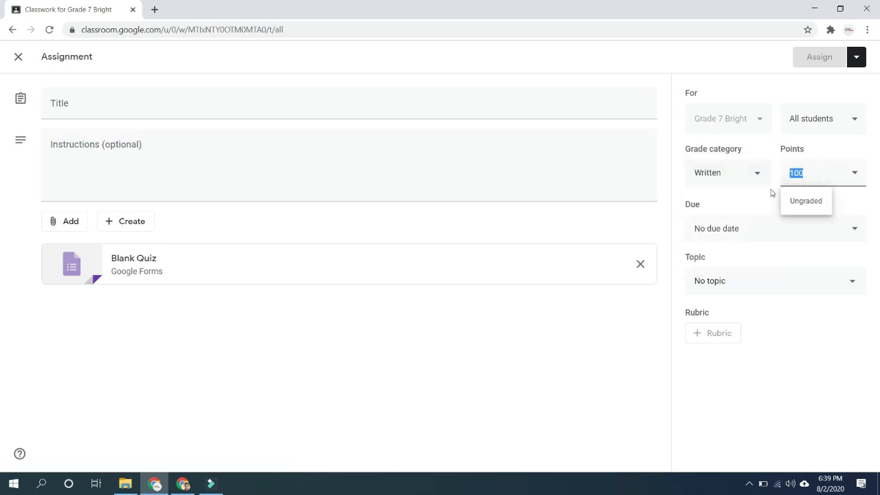
pyautogui.click(801, 173)
pyautogui.doubleClick(801, 173)
pyautogui.click(102, 55)
pyautogui.doubleClick(34, 55)
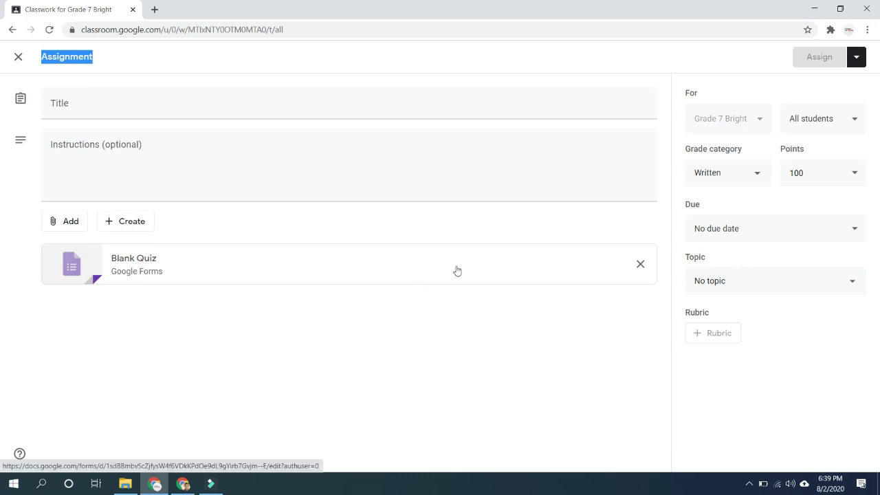
pyautogui.click(737, 287)
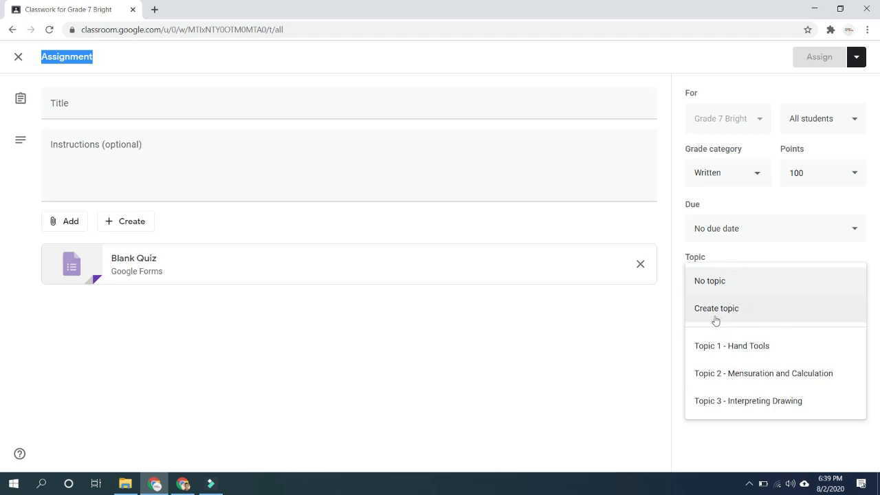
pyautogui.click(612, 330)
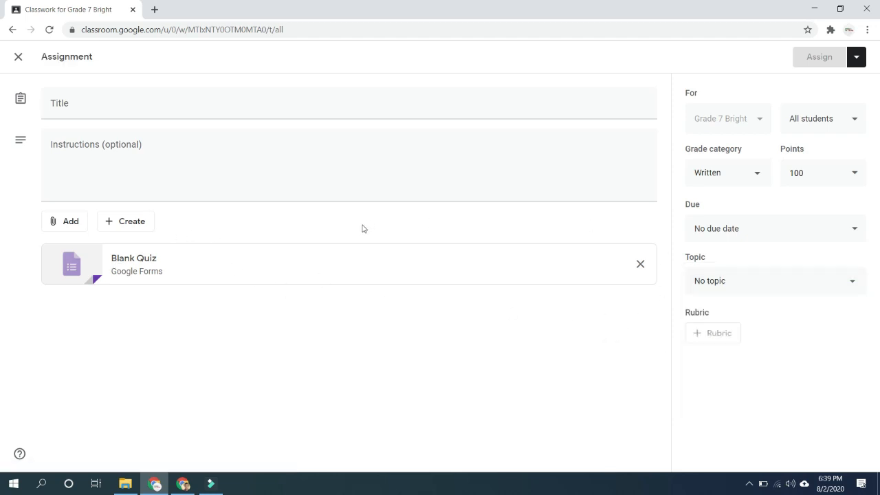
pyautogui.click(19, 58)
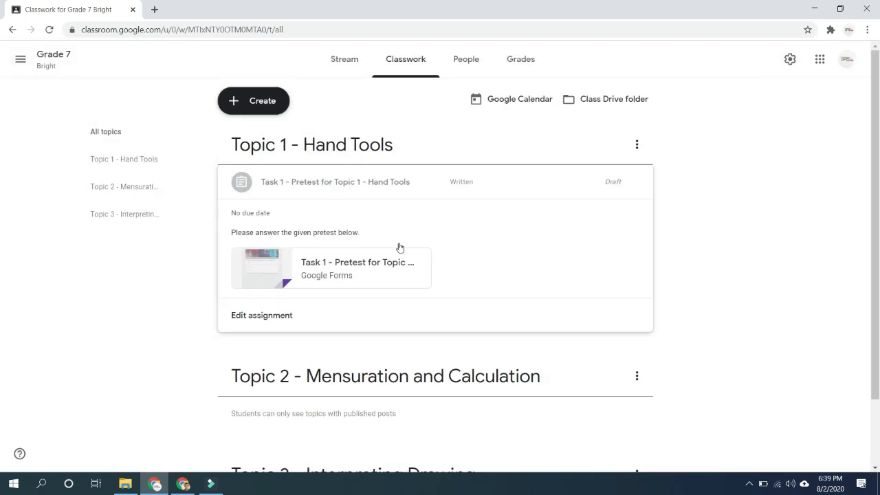
# - Collapse the details of the Task 1 pretest draft under Topic 1 - Hand Tools
pyautogui.click(540, 180)
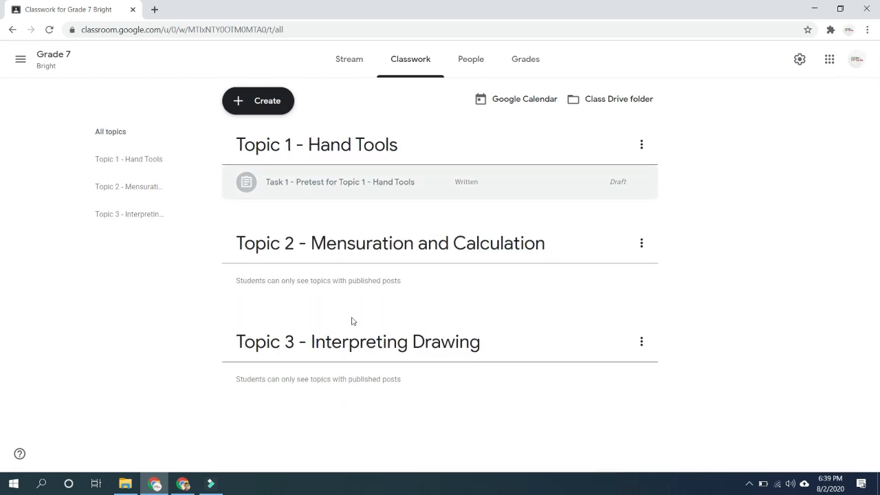
pyautogui.click(750, 484)
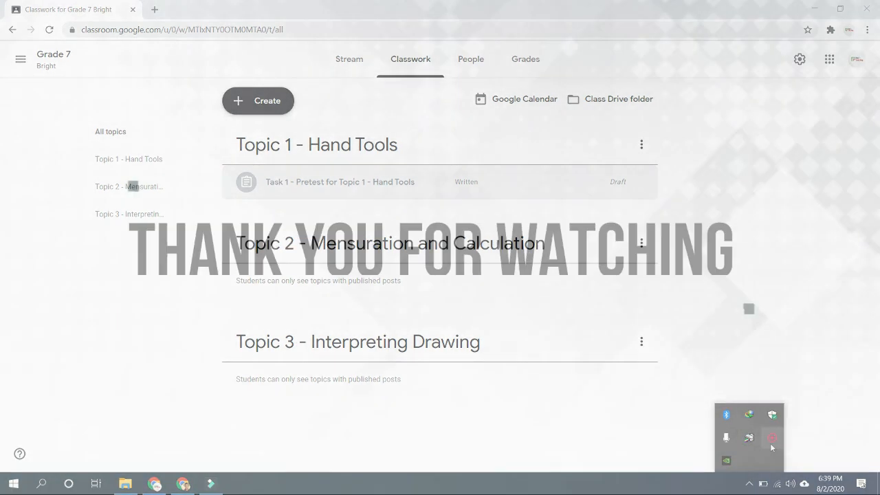